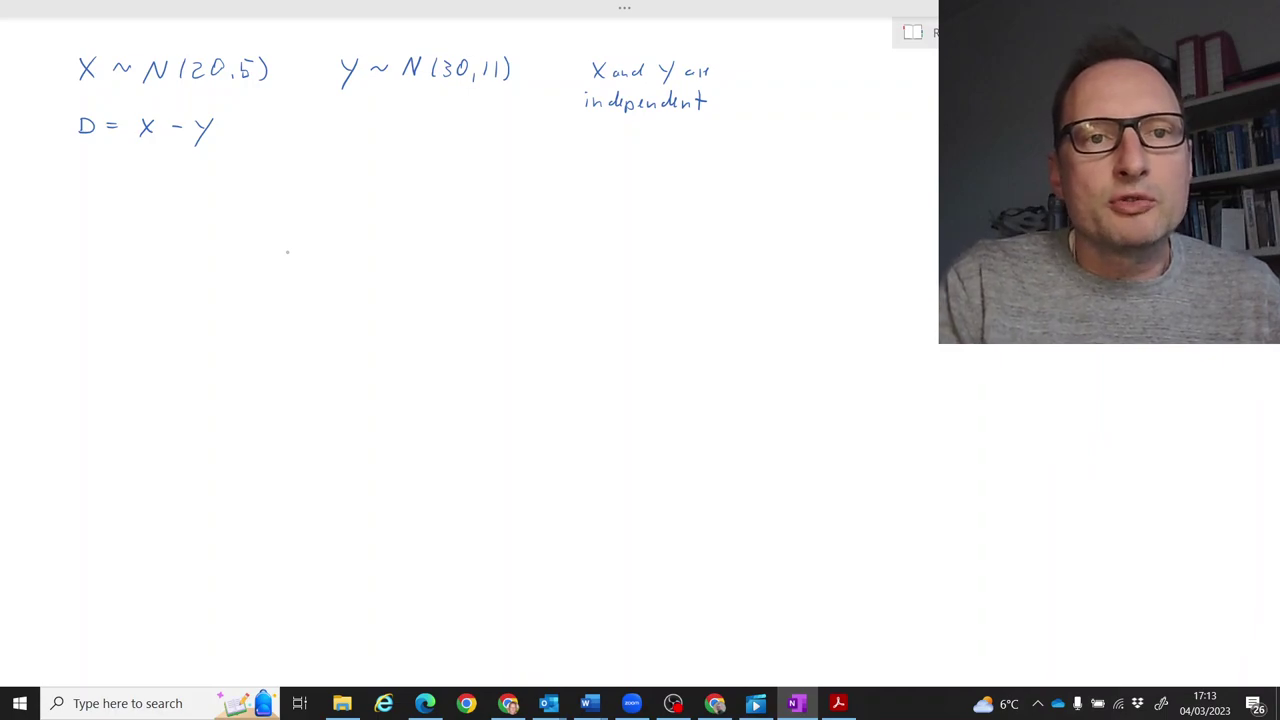
With the green highlighter, mark X and Y, the N in N(20,5) and N(30,11), and 'independent'.
click(624, 7)
click(388, 99)
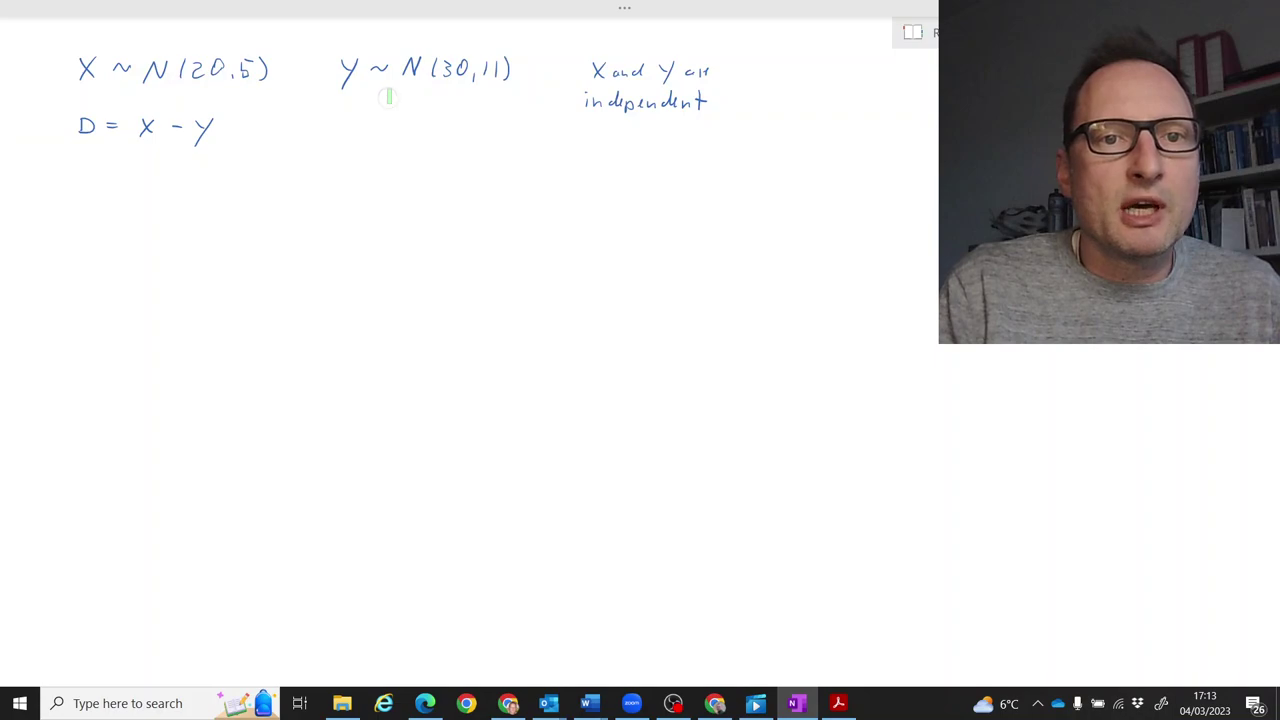
drag(85, 57, 92, 82)
drag(348, 57, 355, 90)
drag(168, 63, 156, 84)
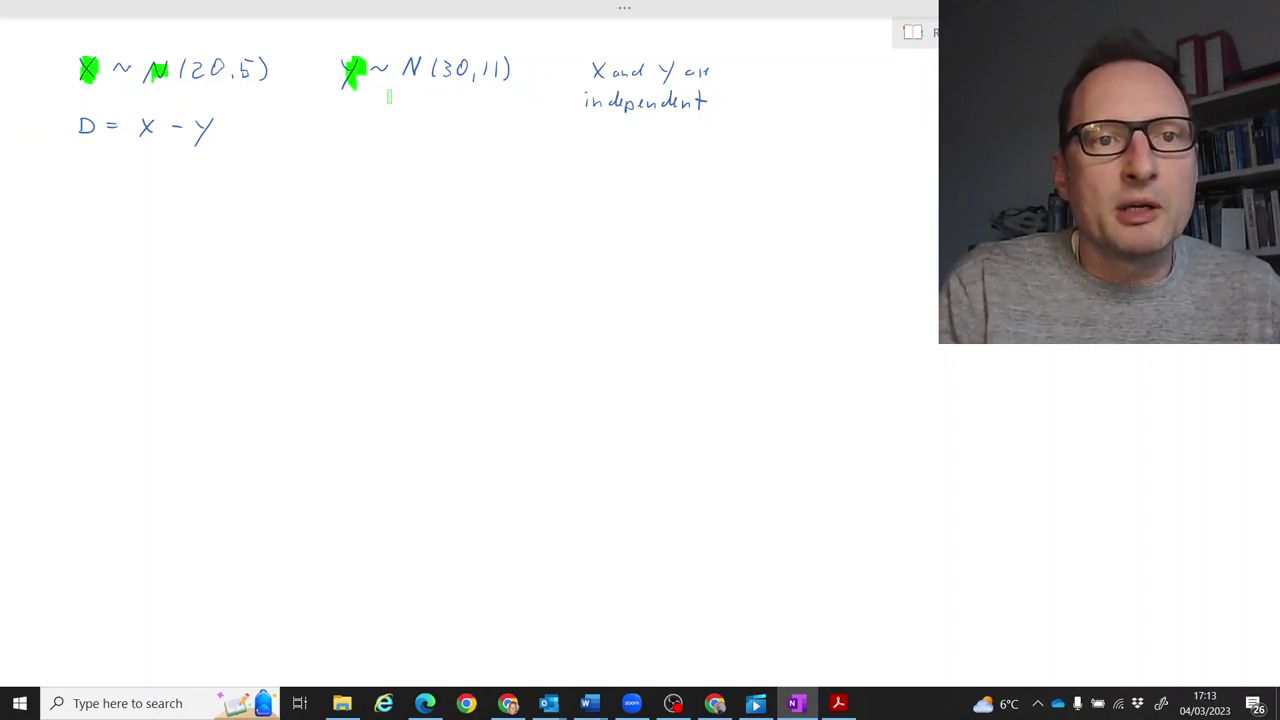
drag(414, 57, 417, 78)
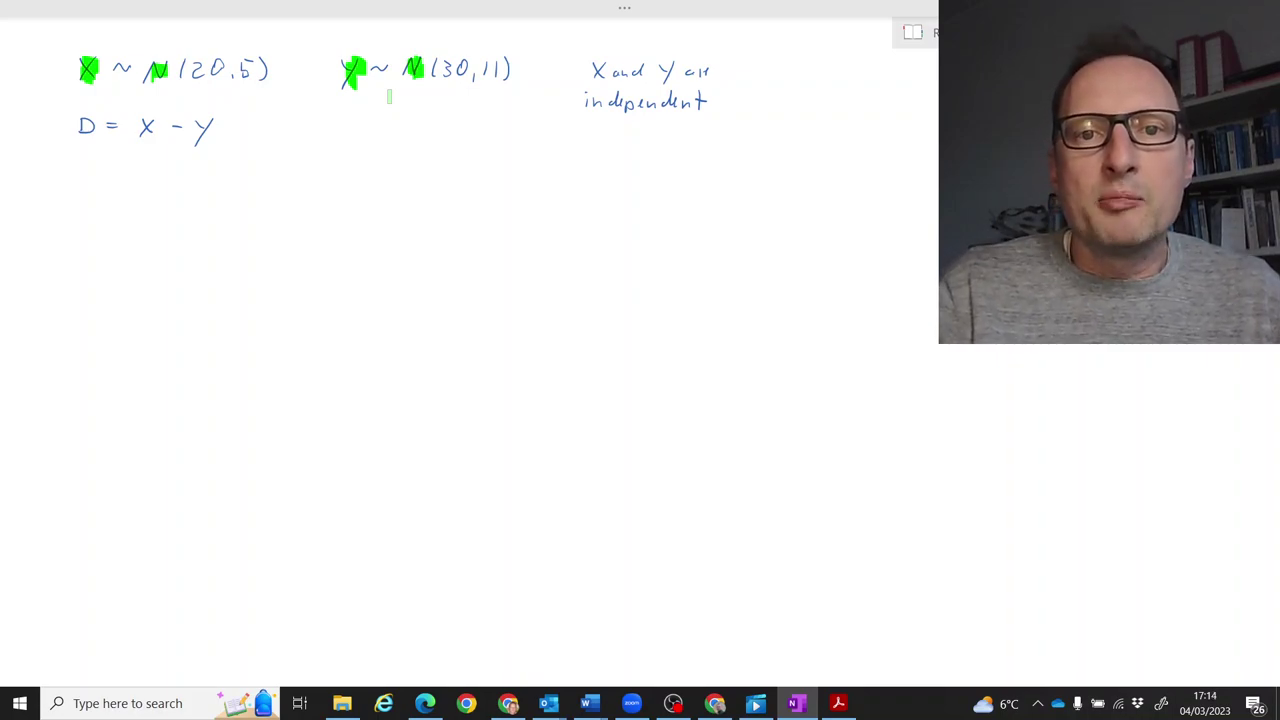
mouse_move(584, 101)
mouse_down()
mouse_move(710, 97)
mouse_move(592, 113)
mouse_move(690, 111)
mouse_move(708, 103)
mouse_move(604, 92)
mouse_move(710, 98)
mouse_up()
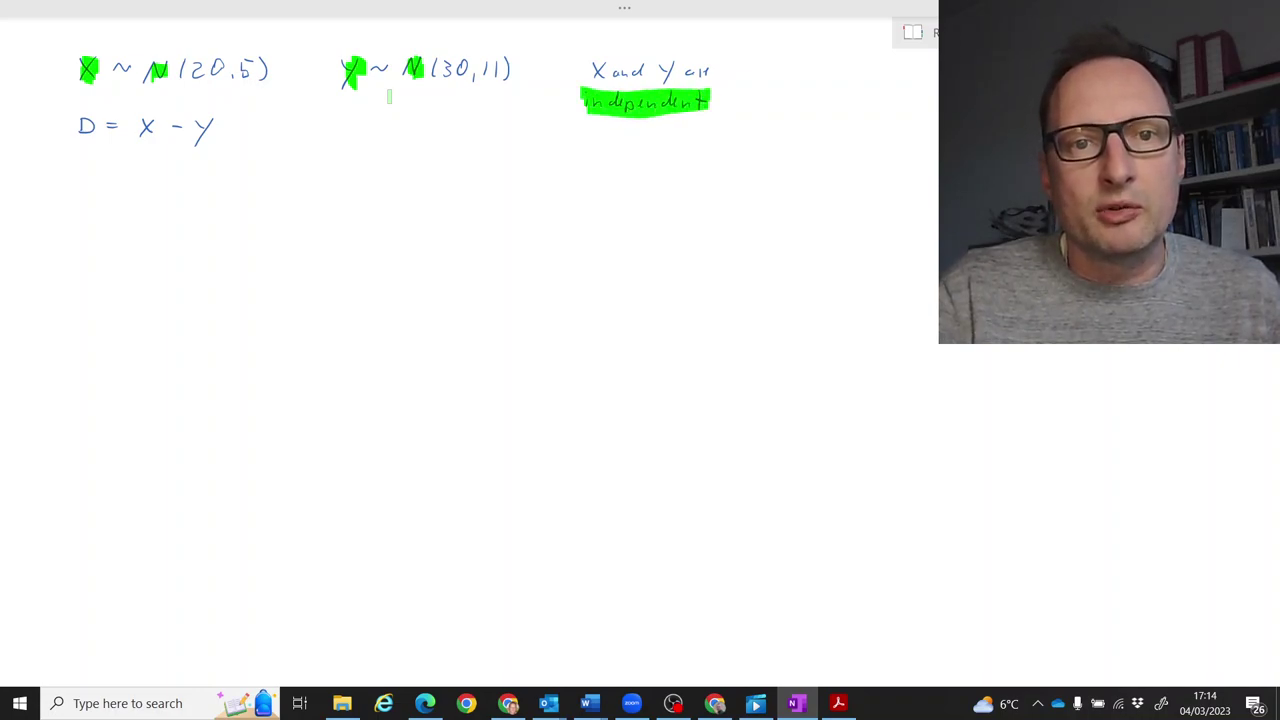
With the blue pen, draw a box around D = X − Y.
click(627, 10)
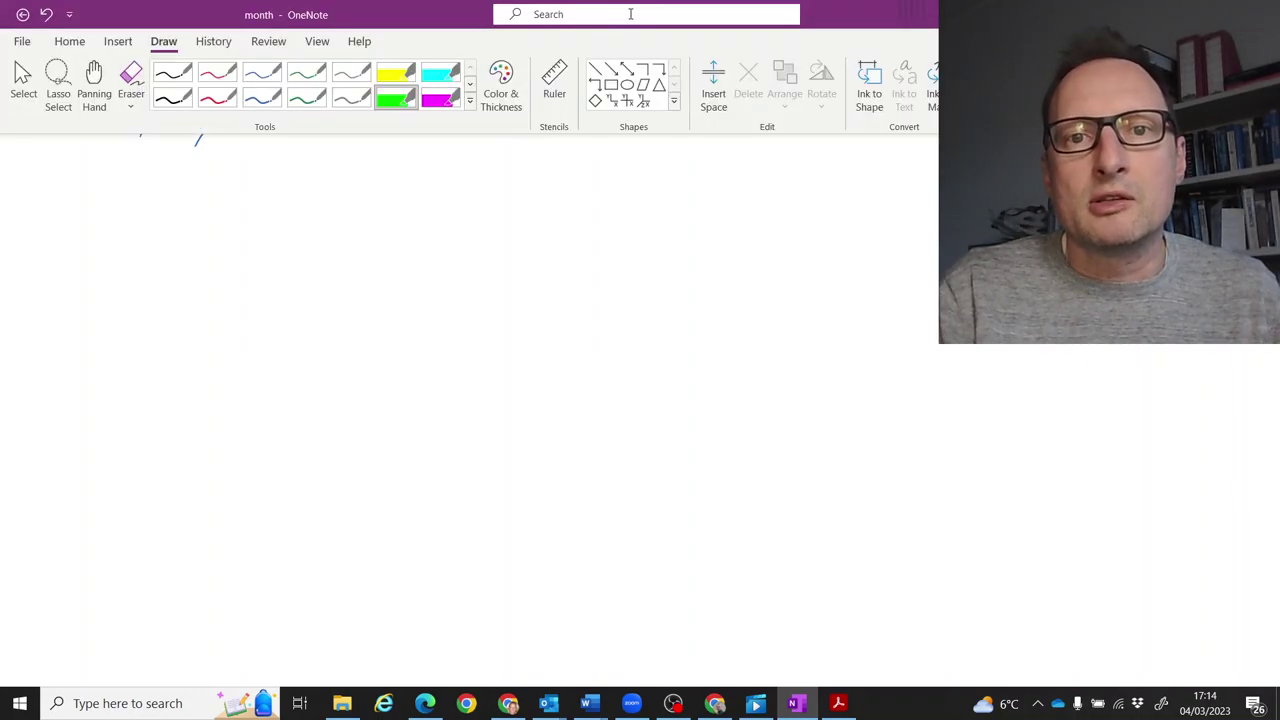
click(268, 98)
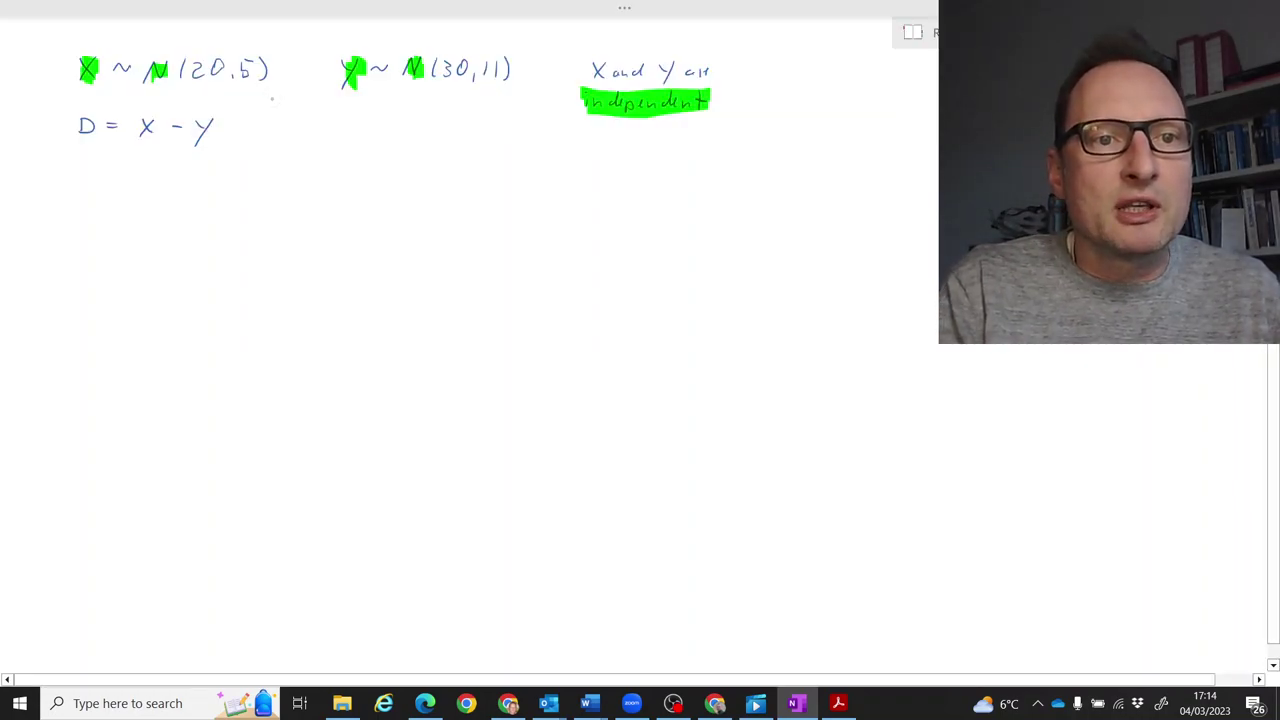
mouse_move(69, 108)
mouse_down()
mouse_move(190, 104)
mouse_move(237, 136)
mouse_up()
drag(72, 151, 237, 148)
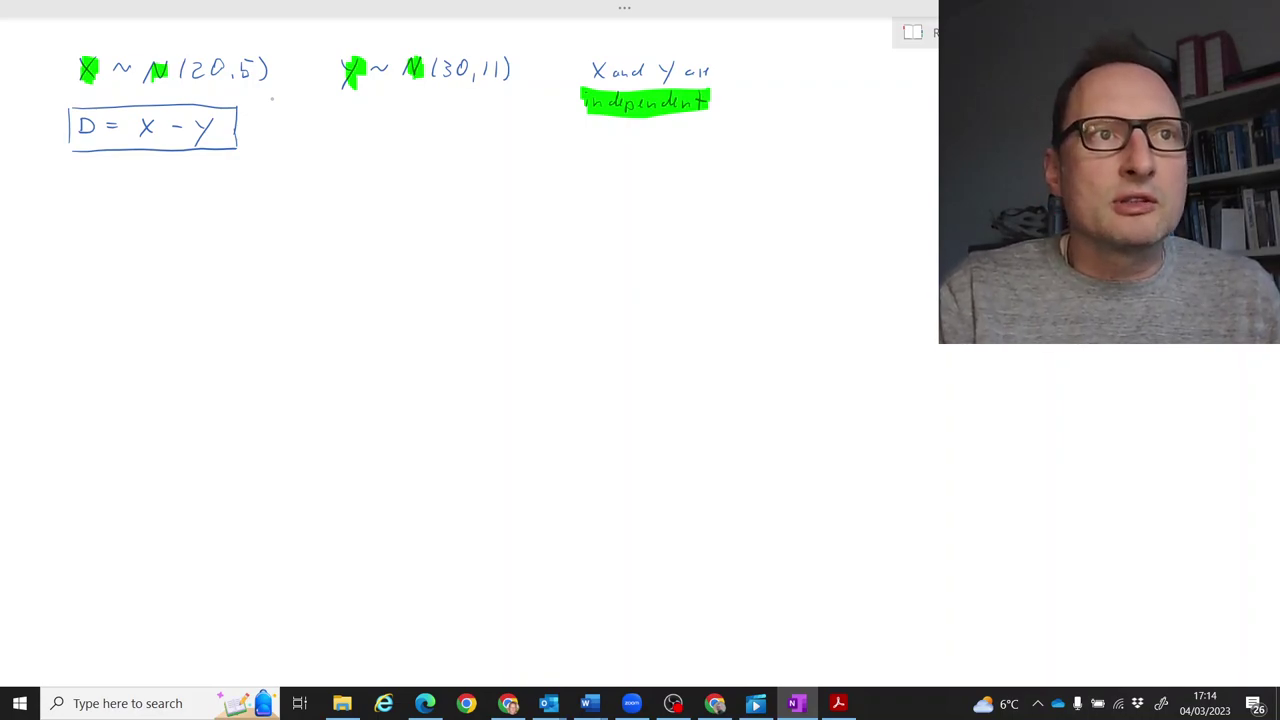
Write the question E(D), Var(D)? with E and Var underlined, then begin D = below.
mouse_move(305, 125)
mouse_down()
mouse_move(312, 139)
mouse_move(319, 119)
mouse_move(331, 139)
mouse_move(388, 138)
mouse_move(426, 118)
mouse_move(438, 135)
mouse_move(522, 133)
mouse_up()
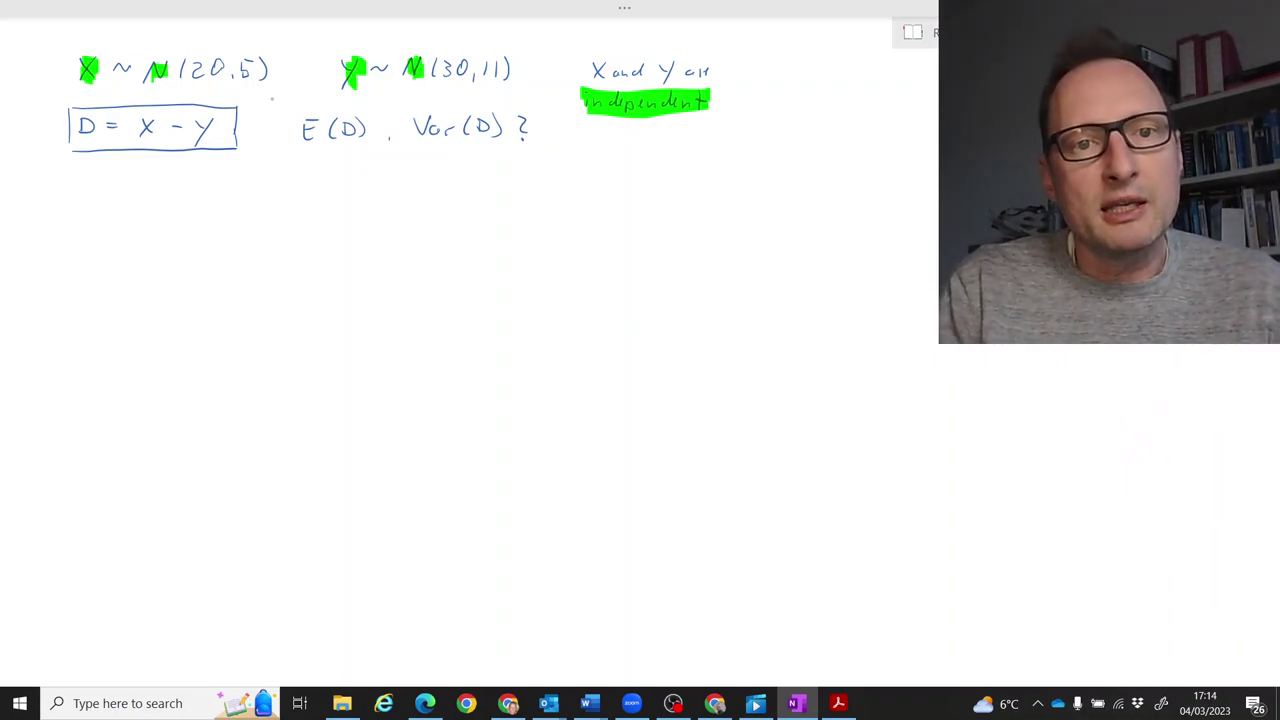
drag(316, 148, 342, 149)
drag(428, 145, 468, 148)
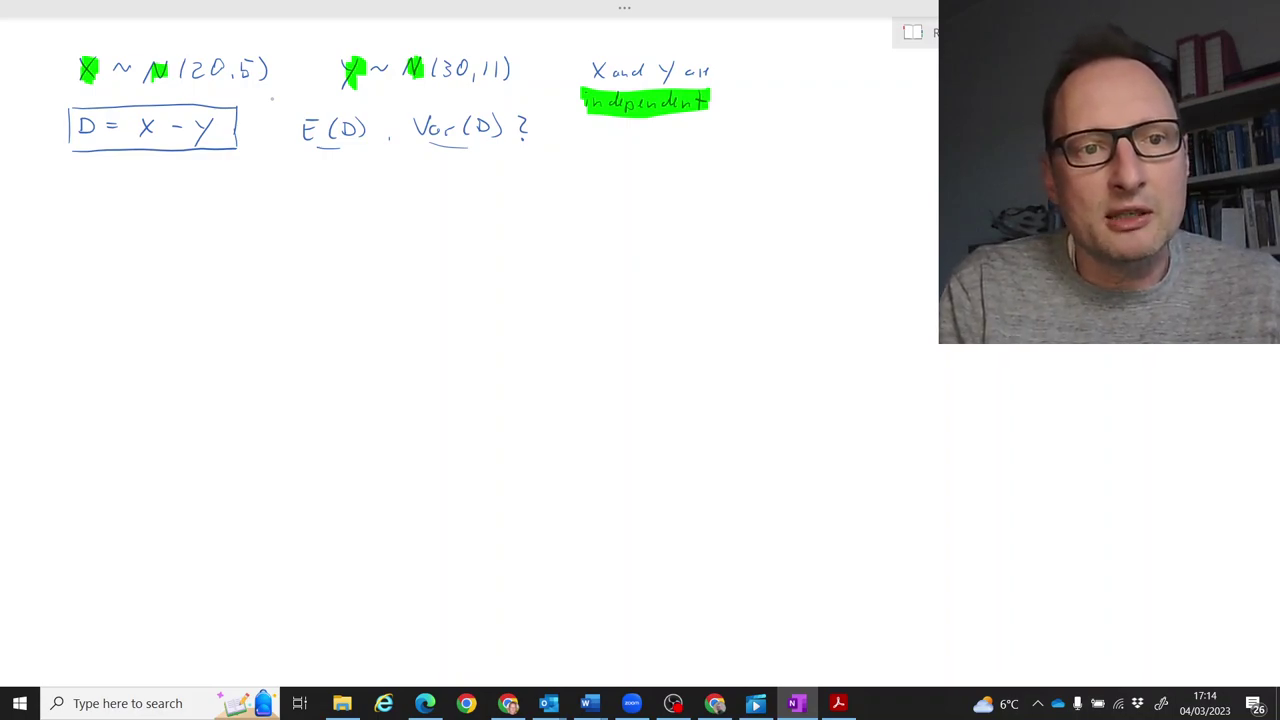
drag(86, 181, 88, 202)
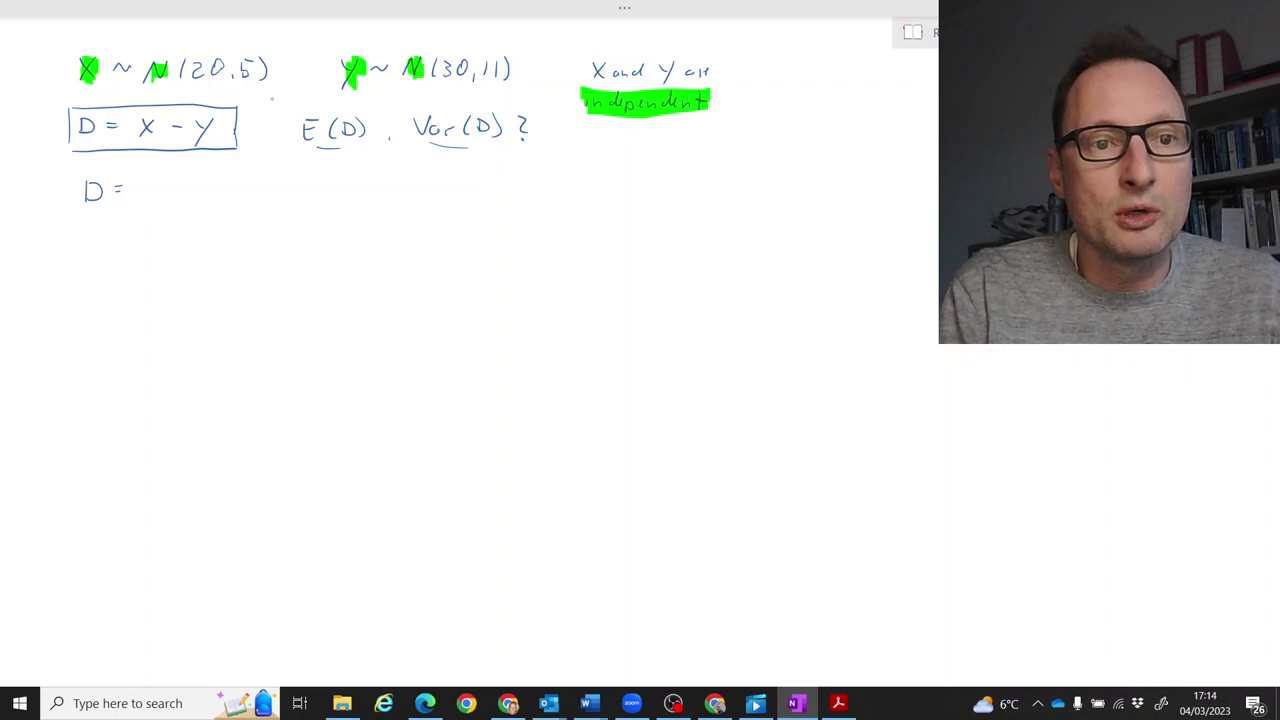
Handwrite D = 1·X + (−1)·Y + 0.
drag(175, 183, 187, 197)
drag(187, 182, 174, 198)
drag(255, 178, 251, 199)
mouse_move(258, 190)
mouse_down()
mouse_move(328, 188)
mouse_move(325, 210)
mouse_move(397, 182)
mouse_up()
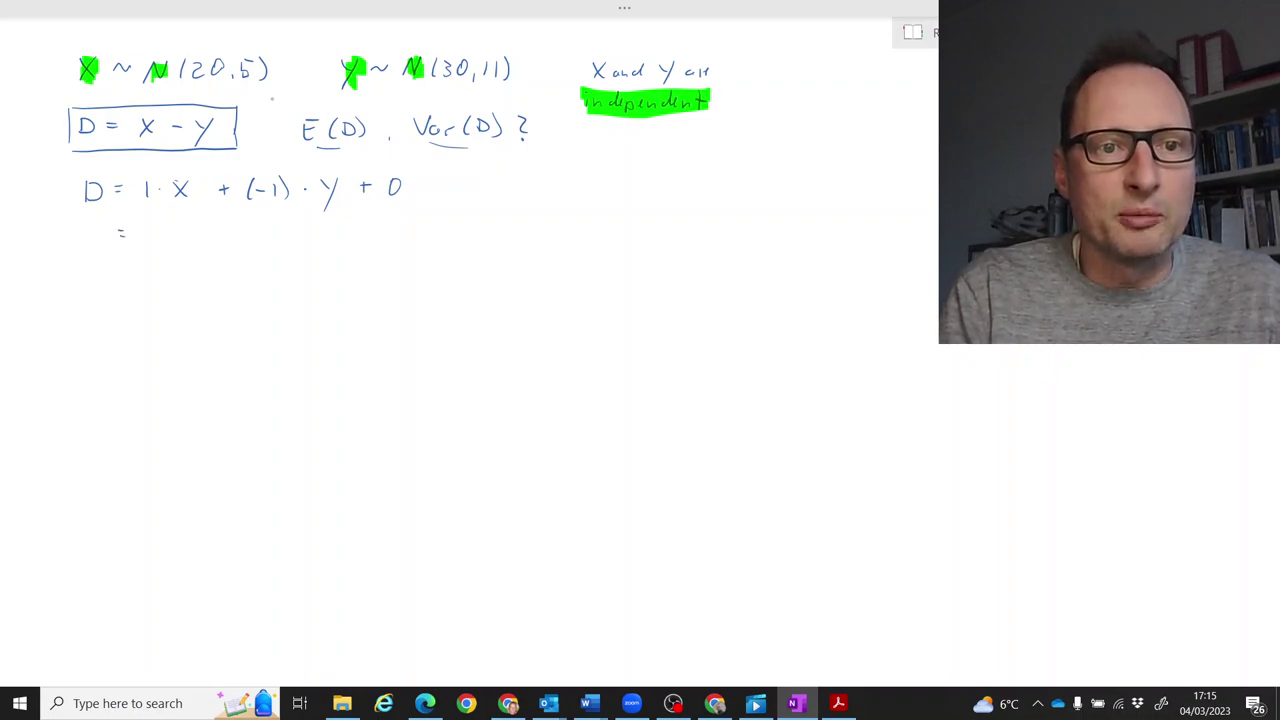
Add = aX + bY + c on the next line, then start E(x) = beneath it.
mouse_move(152, 231)
mouse_down()
mouse_move(185, 241)
mouse_move(173, 241)
mouse_up()
mouse_move(268, 221)
mouse_down()
mouse_move(271, 241)
mouse_move(315, 238)
mouse_move(309, 255)
mouse_up()
drag(394, 229, 394, 241)
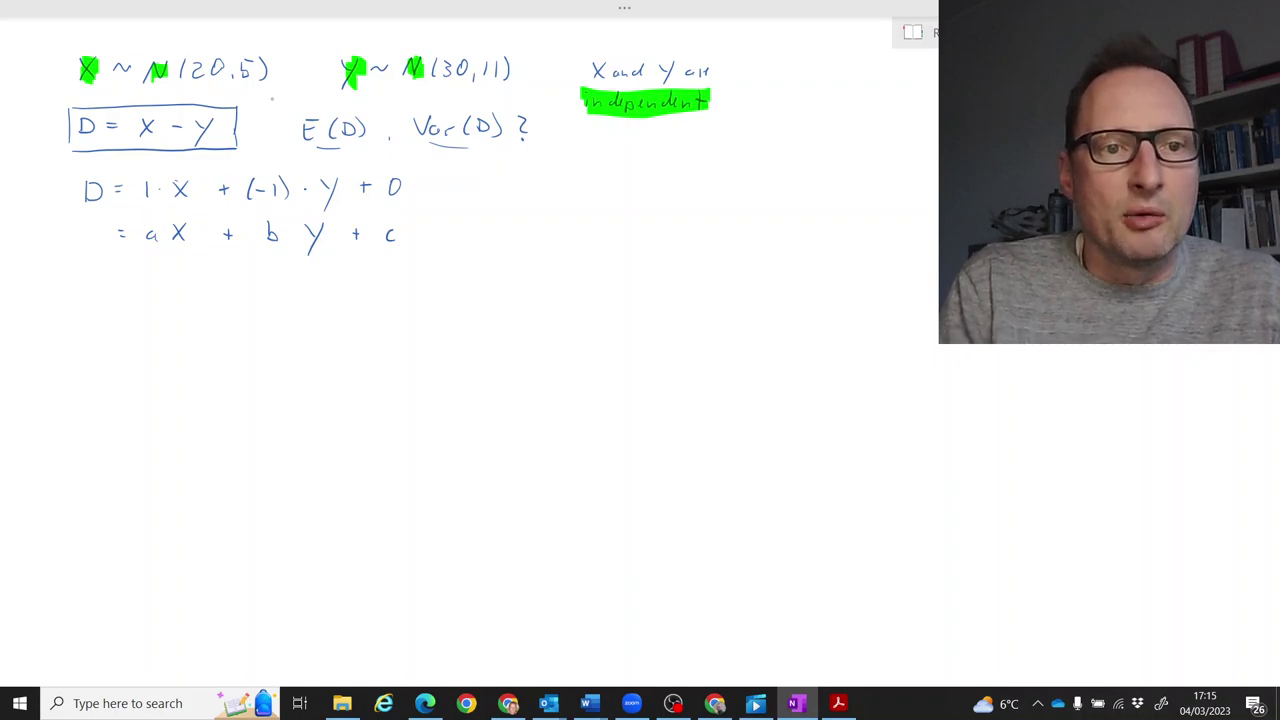
mouse_move(98, 285)
mouse_down()
mouse_move(92, 303)
mouse_move(140, 298)
mouse_up()
mouse_move(140, 285)
mouse_down()
mouse_move(127, 299)
mouse_move(181, 294)
mouse_up()
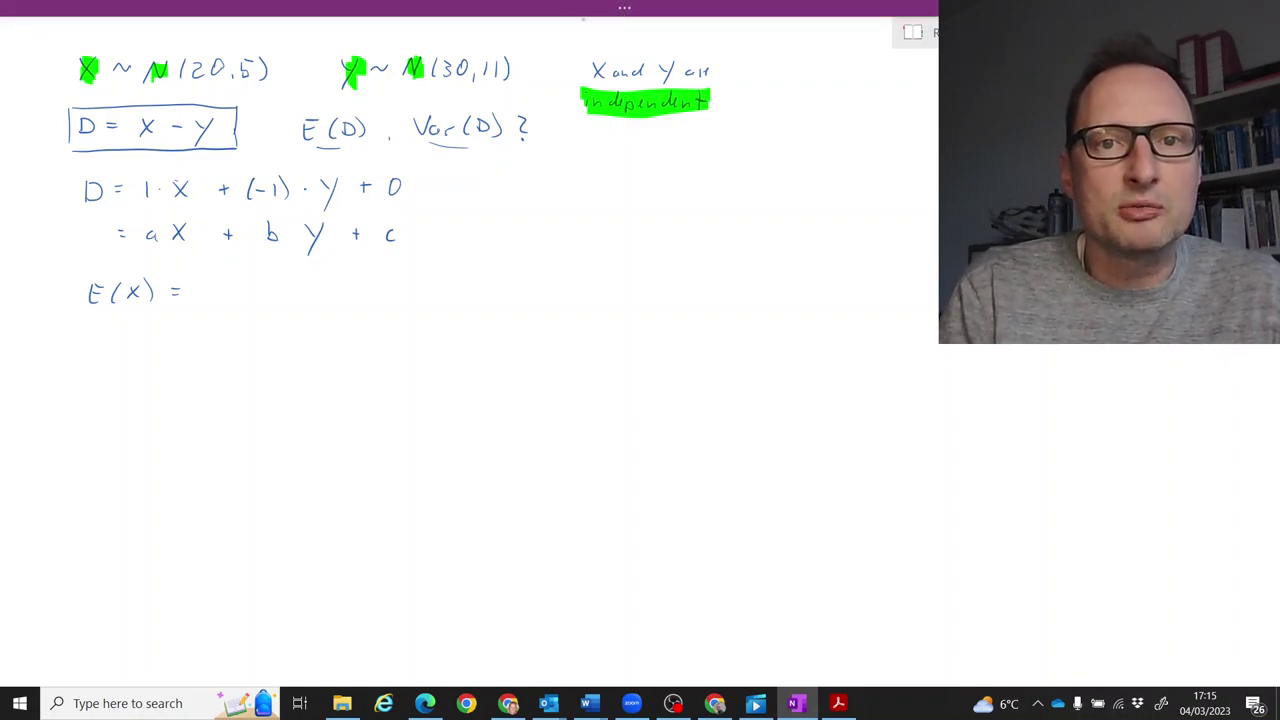
Erase the x inside E(x) and rewrite it as E(D) with the blue pen.
click(624, 10)
click(131, 80)
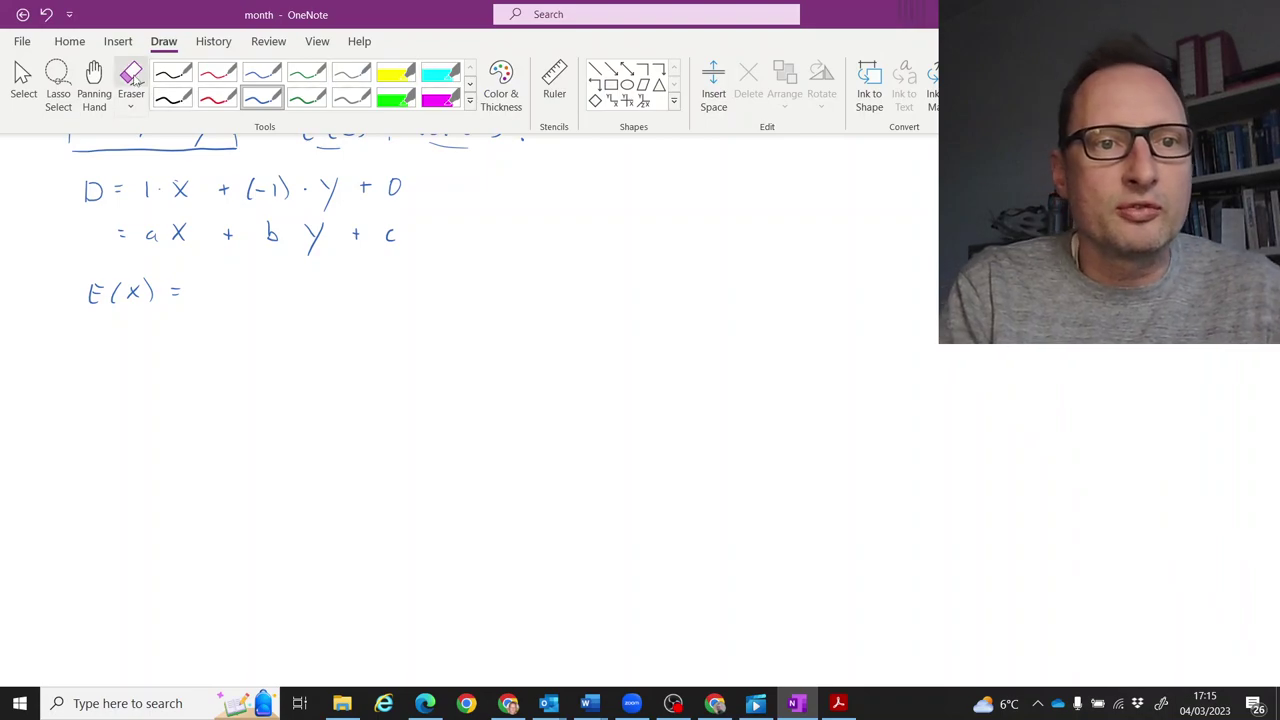
click(133, 292)
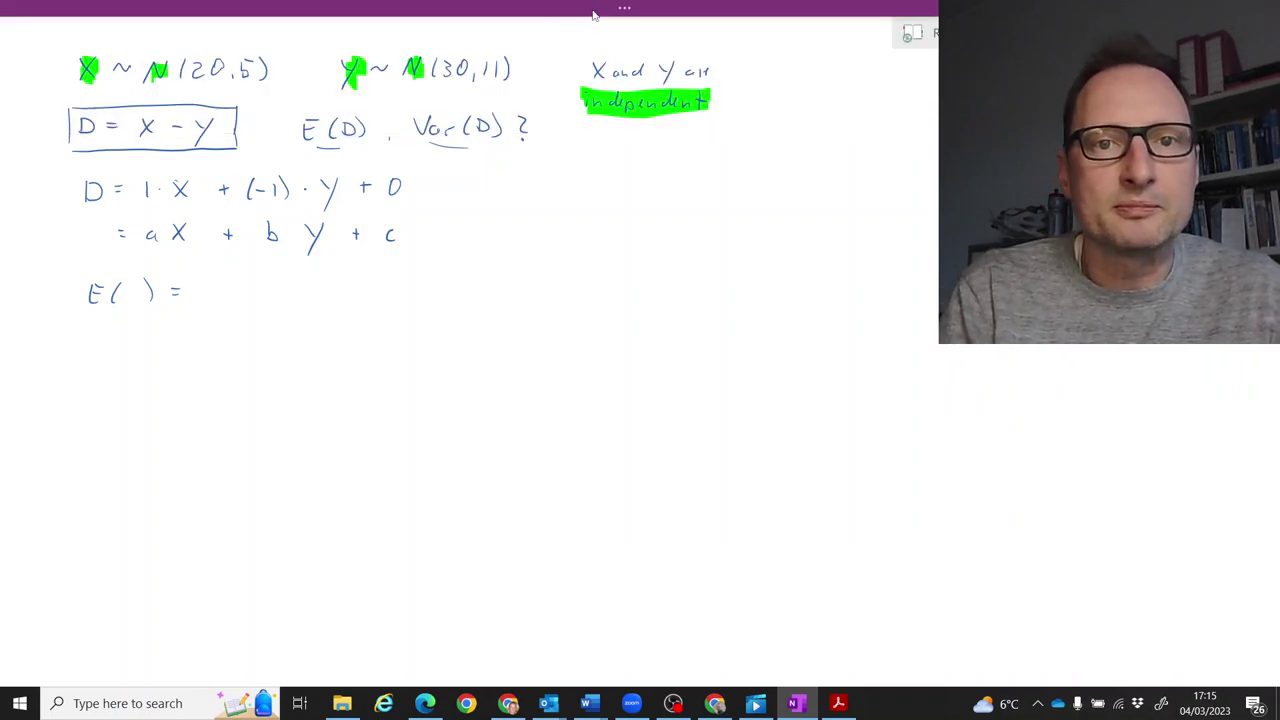
click(624, 10)
click(261, 106)
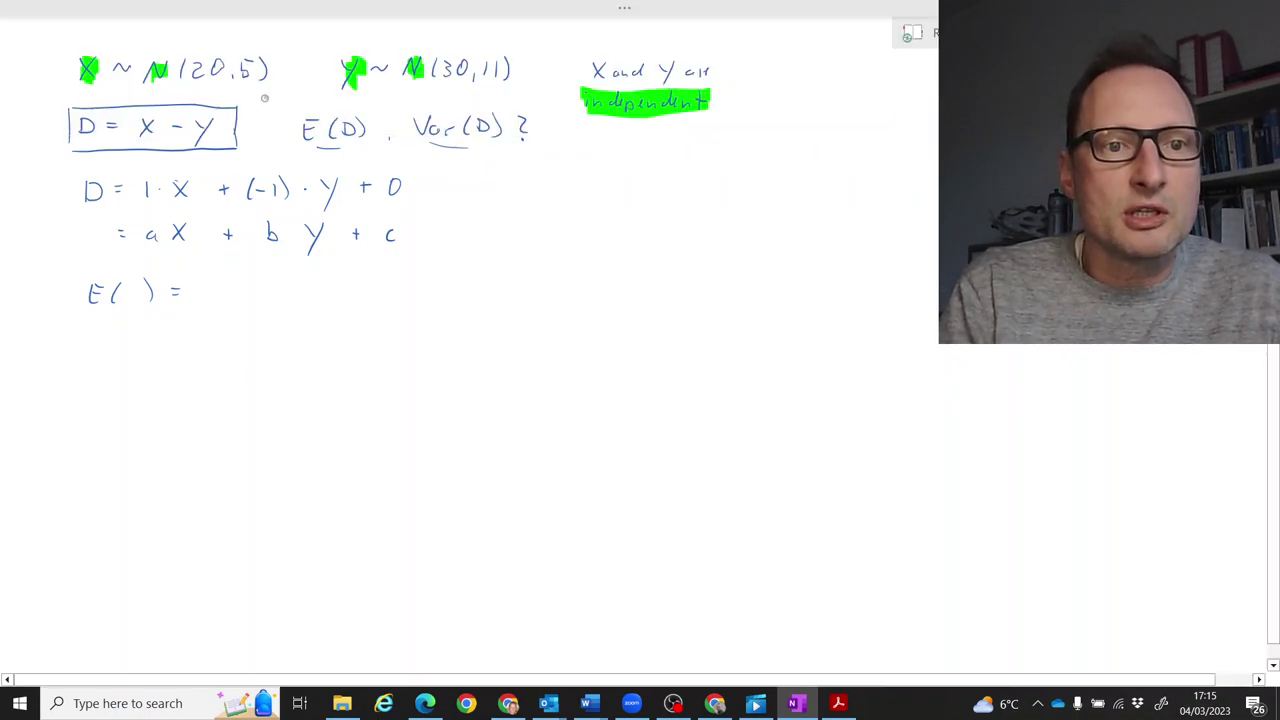
mouse_move(124, 286)
mouse_down()
mouse_move(137, 295)
mouse_move(123, 303)
mouse_up()
Continue with = E(X) − E(Y) = 20 − 30 = −10, then begin the Var line below.
mouse_move(211, 288)
mouse_down()
mouse_move(200, 292)
mouse_move(269, 299)
mouse_move(257, 300)
mouse_up()
mouse_move(273, 280)
mouse_down()
mouse_move(275, 303)
mouse_move(366, 301)
mouse_move(371, 280)
mouse_move(391, 309)
mouse_move(449, 299)
mouse_up()
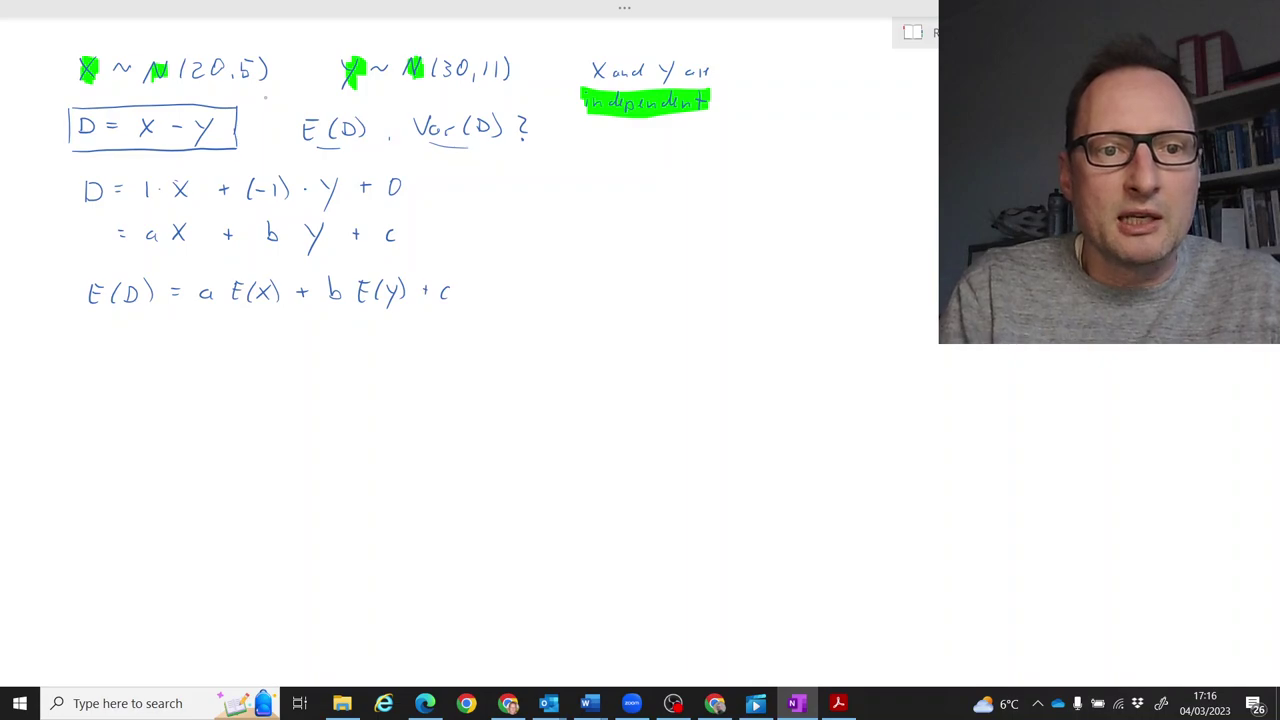
mouse_move(236, 325)
mouse_down()
mouse_move(255, 349)
mouse_move(348, 349)
mouse_move(355, 333)
mouse_move(382, 353)
mouse_up()
drag(390, 327, 391, 344)
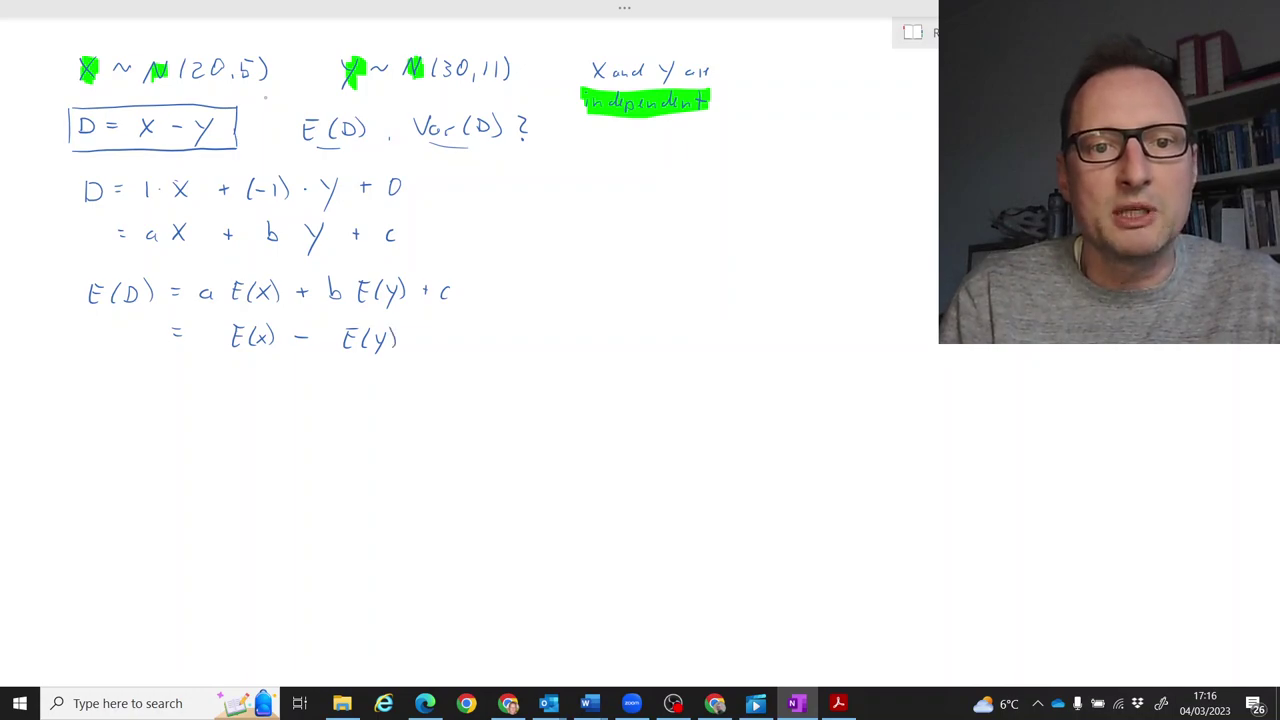
mouse_move(428, 337)
mouse_down()
mouse_move(462, 345)
mouse_move(526, 328)
mouse_move(528, 344)
mouse_move(638, 323)
mouse_up()
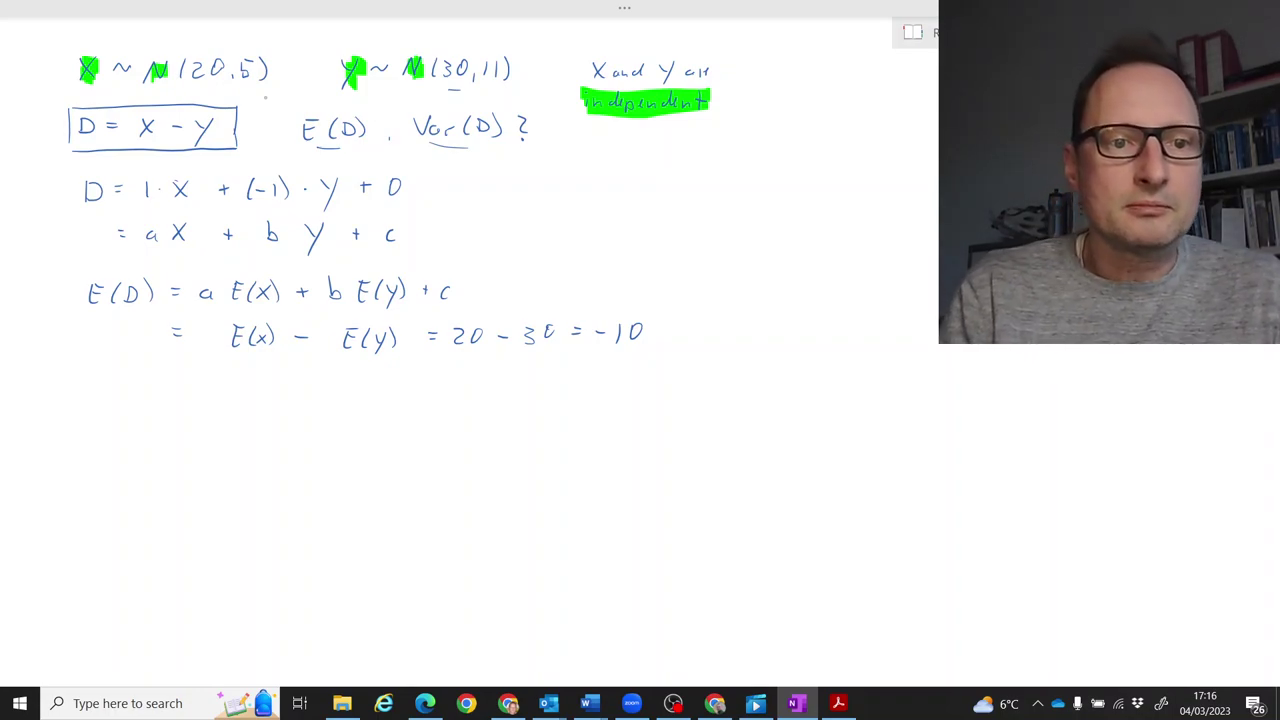
drag(89, 376, 156, 393)
Write Var(D) = a²Var(X) + b²Var(Y) + 2ab·Cov(X,Y), with an arrow pointing to aX + bY + c.
drag(172, 375, 174, 390)
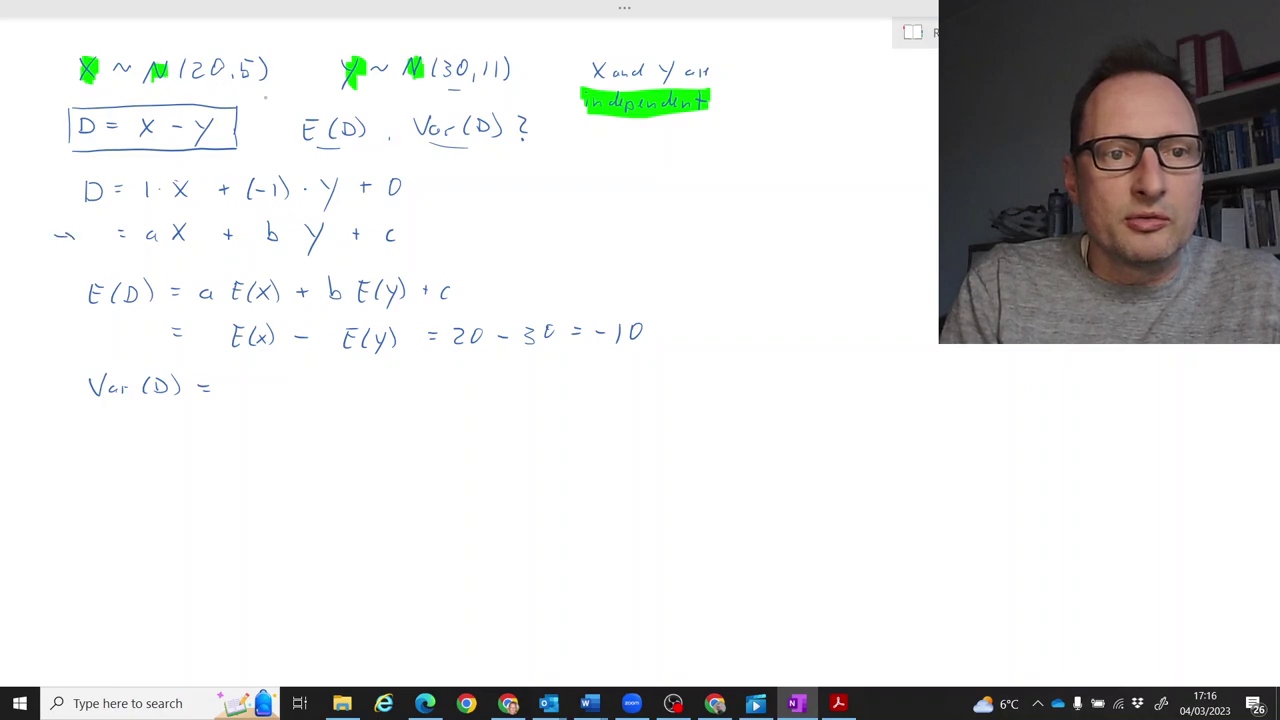
drag(433, 236, 446, 236)
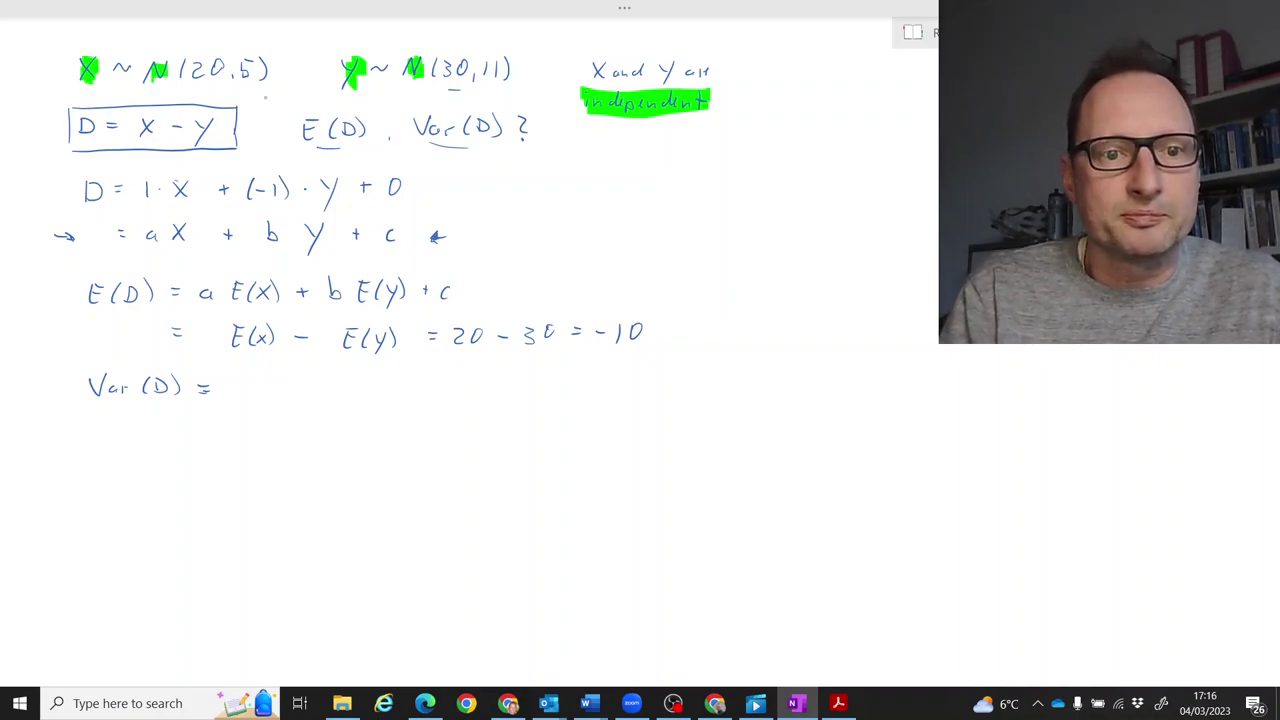
drag(242, 389, 260, 387)
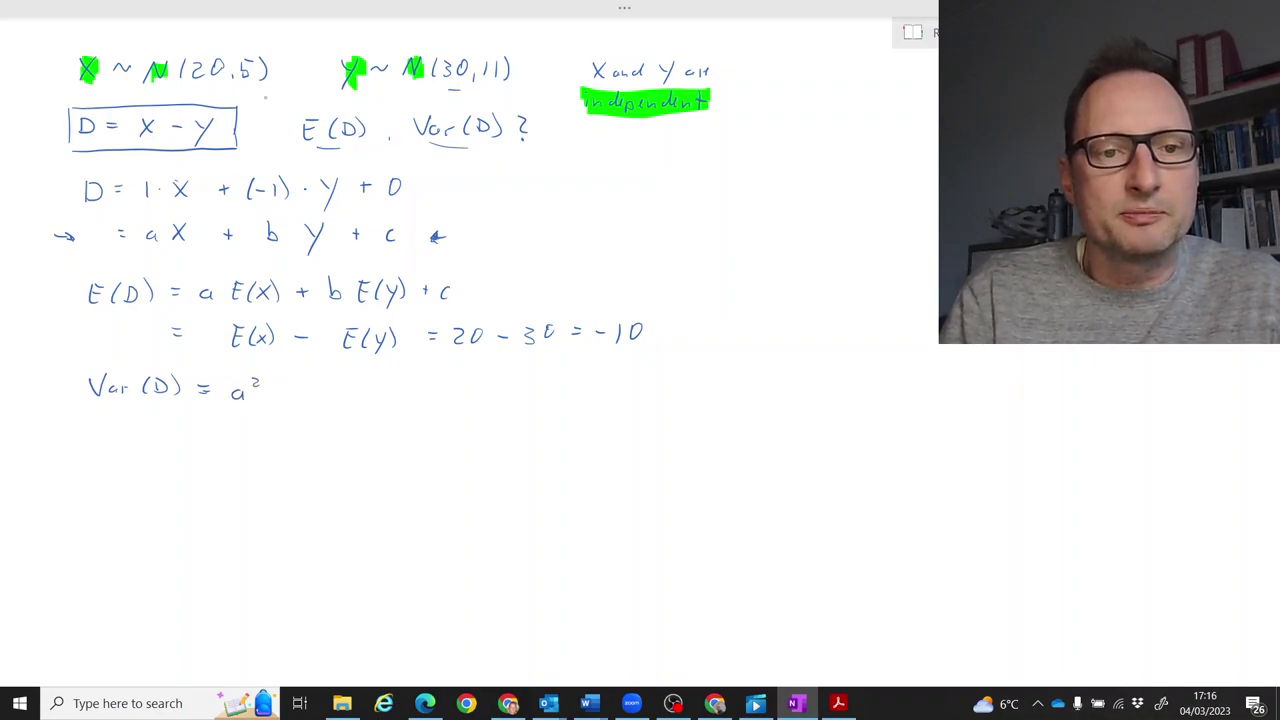
mouse_move(277, 379)
mouse_down()
mouse_move(346, 385)
mouse_move(355, 399)
mouse_move(387, 391)
mouse_up()
mouse_move(381, 386)
mouse_down()
mouse_move(410, 398)
mouse_move(458, 383)
mouse_move(467, 398)
mouse_move(510, 405)
mouse_move(546, 391)
mouse_up()
mouse_move(541, 386)
mouse_down()
mouse_move(617, 397)
mouse_move(661, 383)
mouse_move(663, 395)
mouse_move(731, 397)
mouse_up()
click(633, 390)
mouse_move(731, 379)
mouse_down()
mouse_move(717, 397)
mouse_move(755, 390)
mouse_up()
mouse_move(762, 377)
mouse_down()
mouse_move(752, 400)
mouse_move(766, 399)
mouse_up()
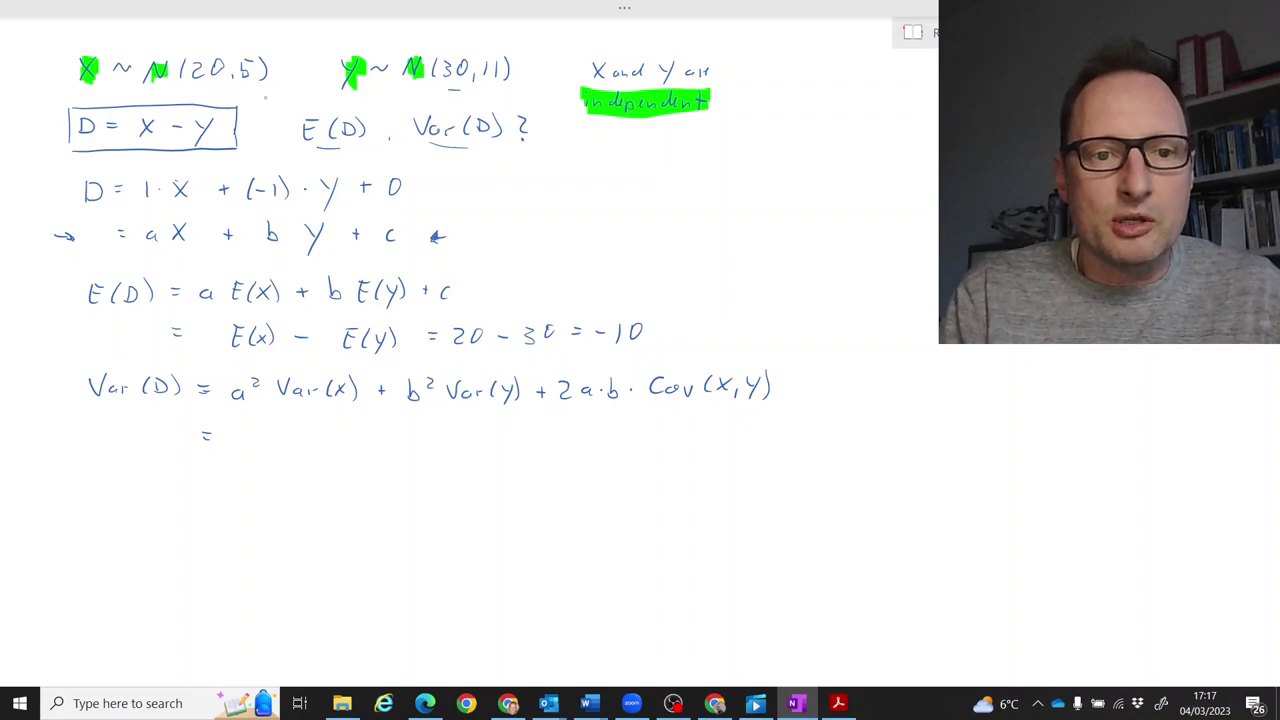
Simplify it to 1·Var(X) + 1·Var(Y) and draw an implication arrow below 'independent'.
mouse_move(245, 427)
mouse_down()
mouse_move(244, 441)
mouse_move(293, 444)
mouse_move(299, 426)
mouse_move(310, 442)
mouse_move(345, 442)
mouse_up()
drag(345, 430, 337, 442)
mouse_move(348, 424)
mouse_down()
mouse_move(352, 446)
mouse_move(396, 438)
mouse_up()
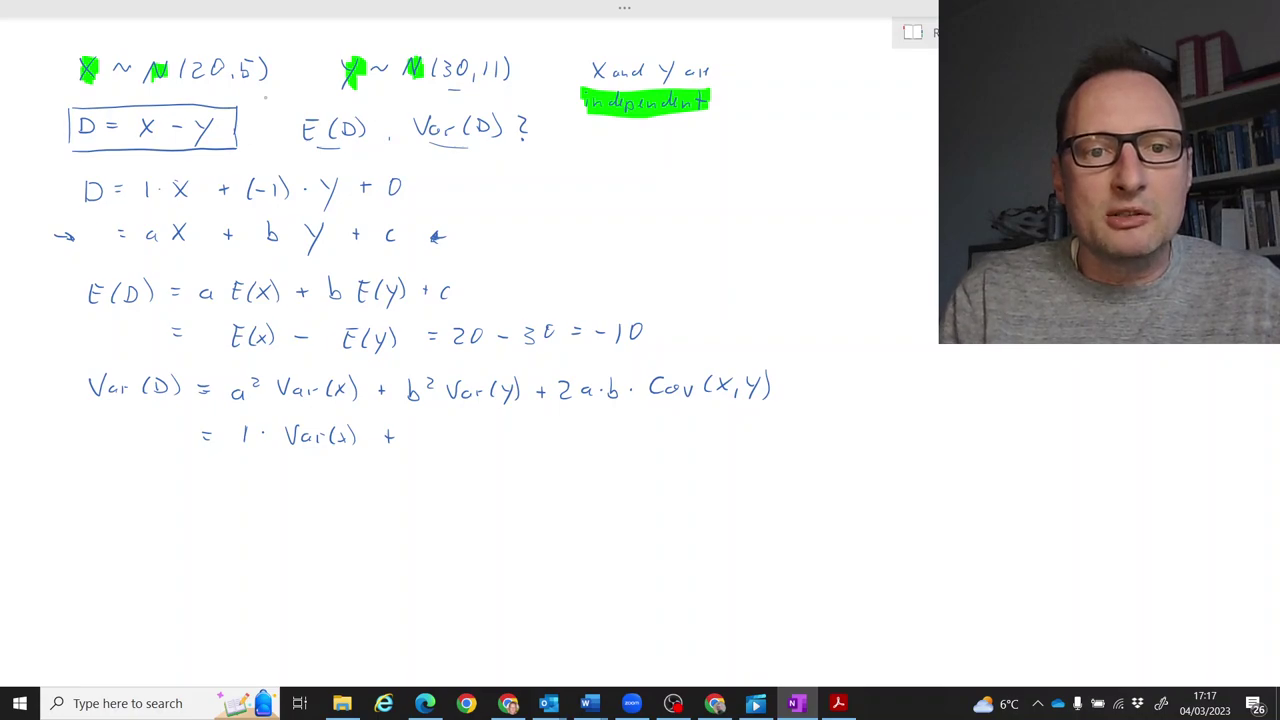
mouse_move(457, 429)
mouse_down()
mouse_move(512, 454)
mouse_move(522, 440)
mouse_up()
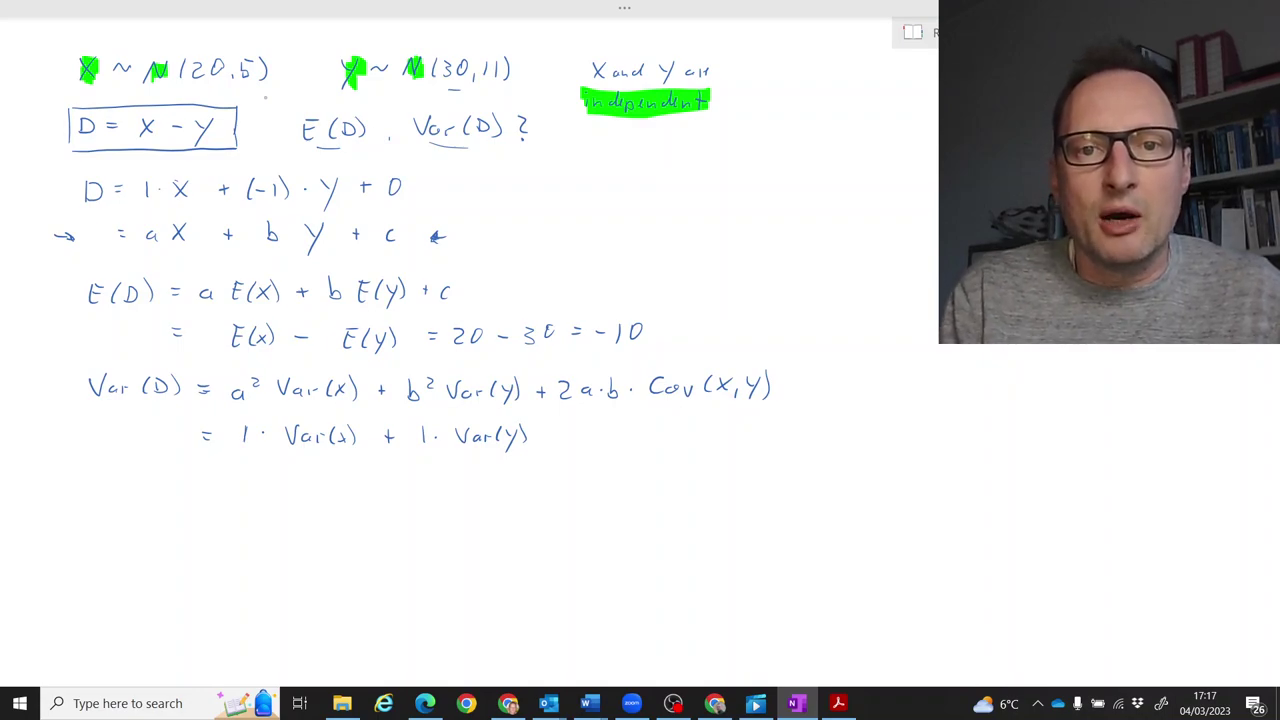
drag(634, 138, 634, 156)
drag(642, 138, 642, 158)
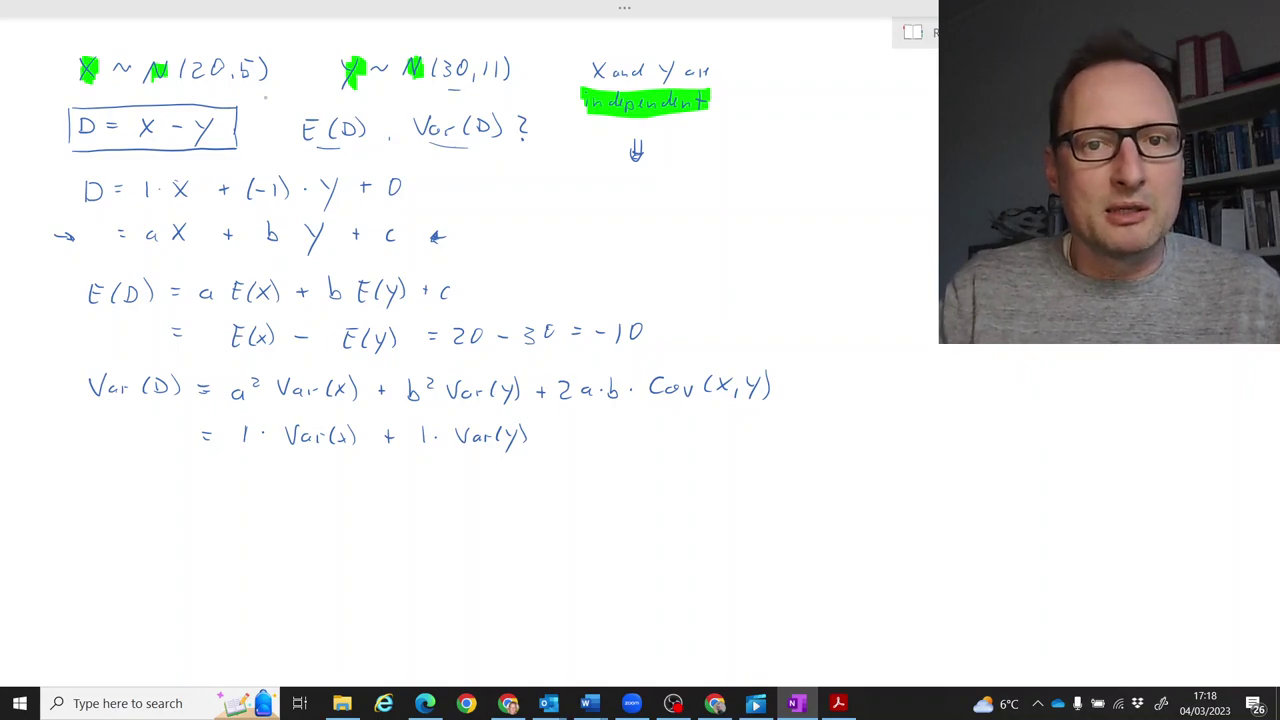
Write Cov(x,y) = 0 under the arrow below 'independent'.
mouse_move(600, 184)
mouse_down()
mouse_move(600, 202)
mouse_move(624, 188)
mouse_up()
mouse_move(634, 182)
mouse_down()
mouse_move(630, 200)
mouse_move(644, 202)
mouse_up()
mouse_move(650, 196)
mouse_down()
mouse_move(662, 208)
mouse_move(704, 189)
mouse_up()
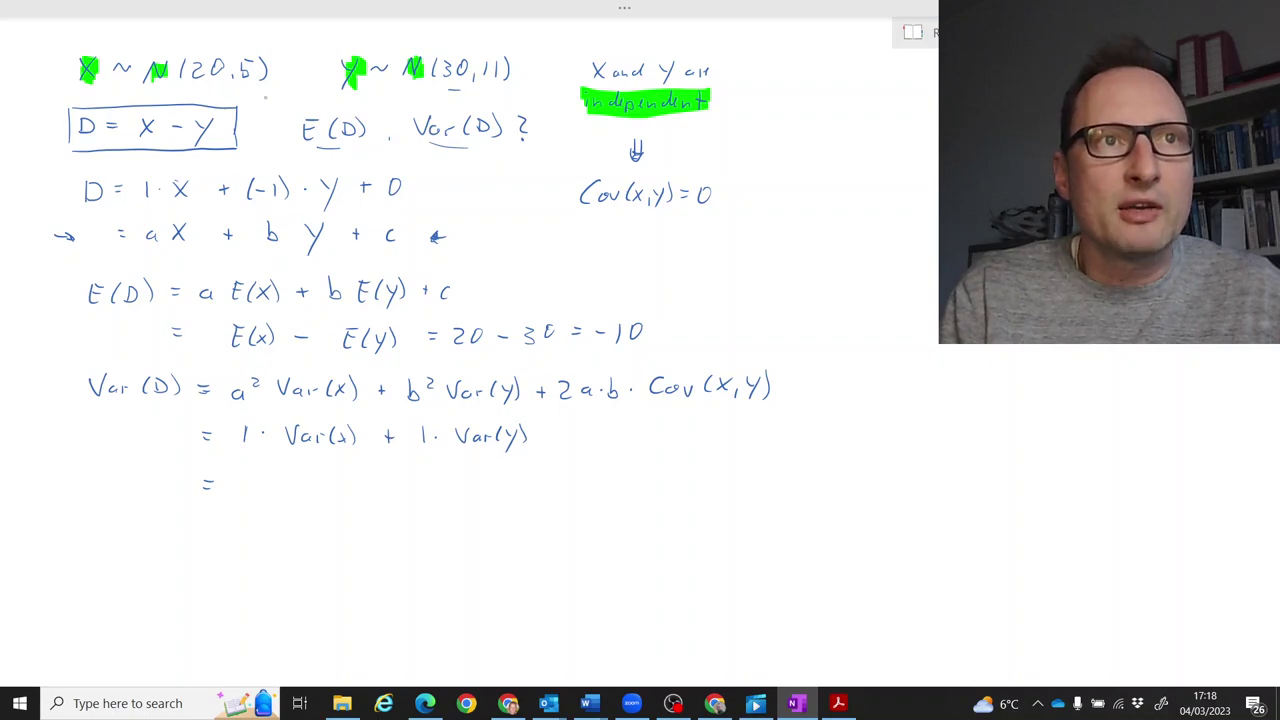
Finish the variance as = 5 + 11 = 16 ⇒ D ~ (−10, 16), underlining 11 in N(30,11).
drag(282, 479, 278, 492)
drag(281, 476, 293, 475)
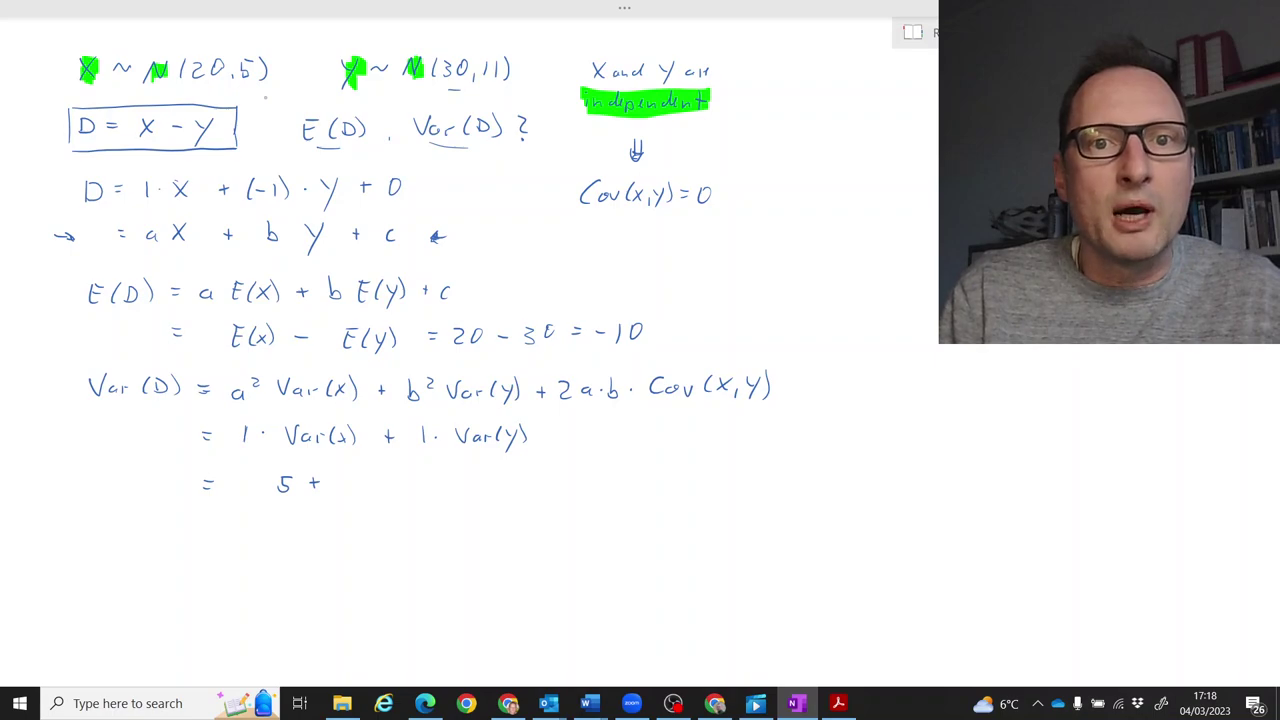
drag(478, 90, 492, 90)
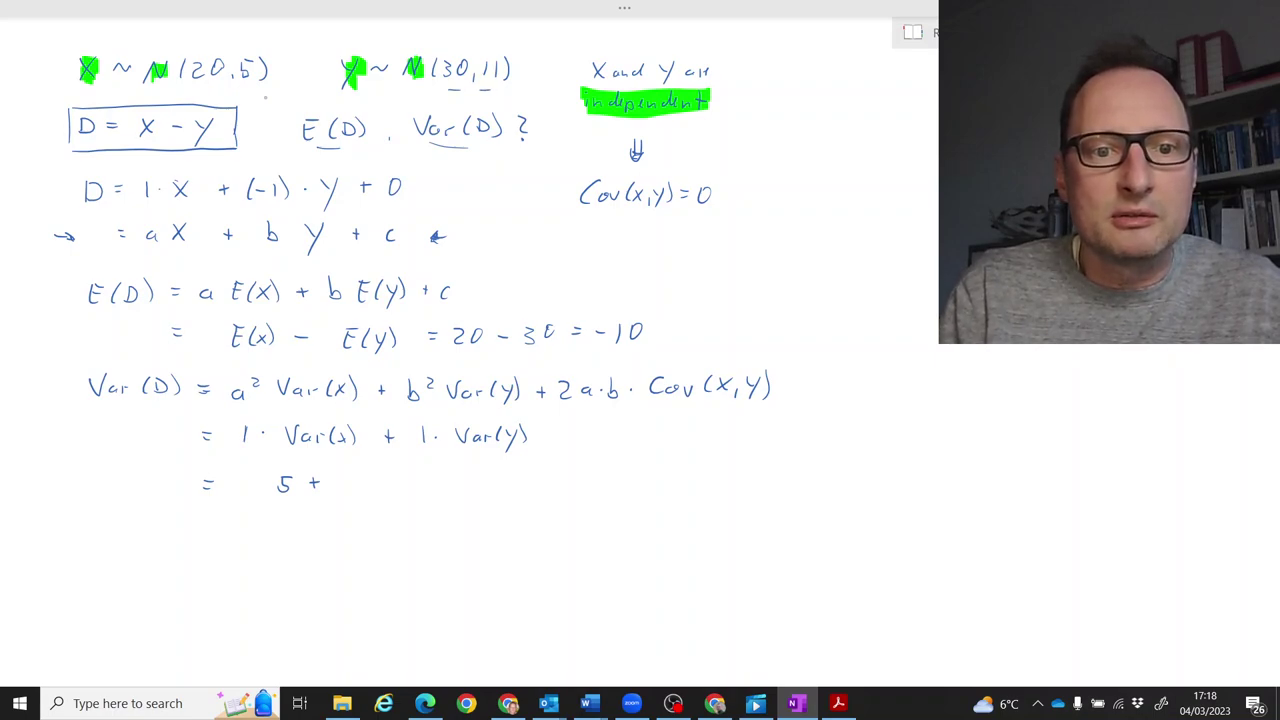
mouse_move(352, 477)
mouse_down()
mouse_move(352, 493)
mouse_move(508, 488)
mouse_up()
mouse_move(508, 470)
mouse_down()
mouse_move(510, 490)
mouse_move(656, 476)
mouse_move(704, 488)
mouse_up()
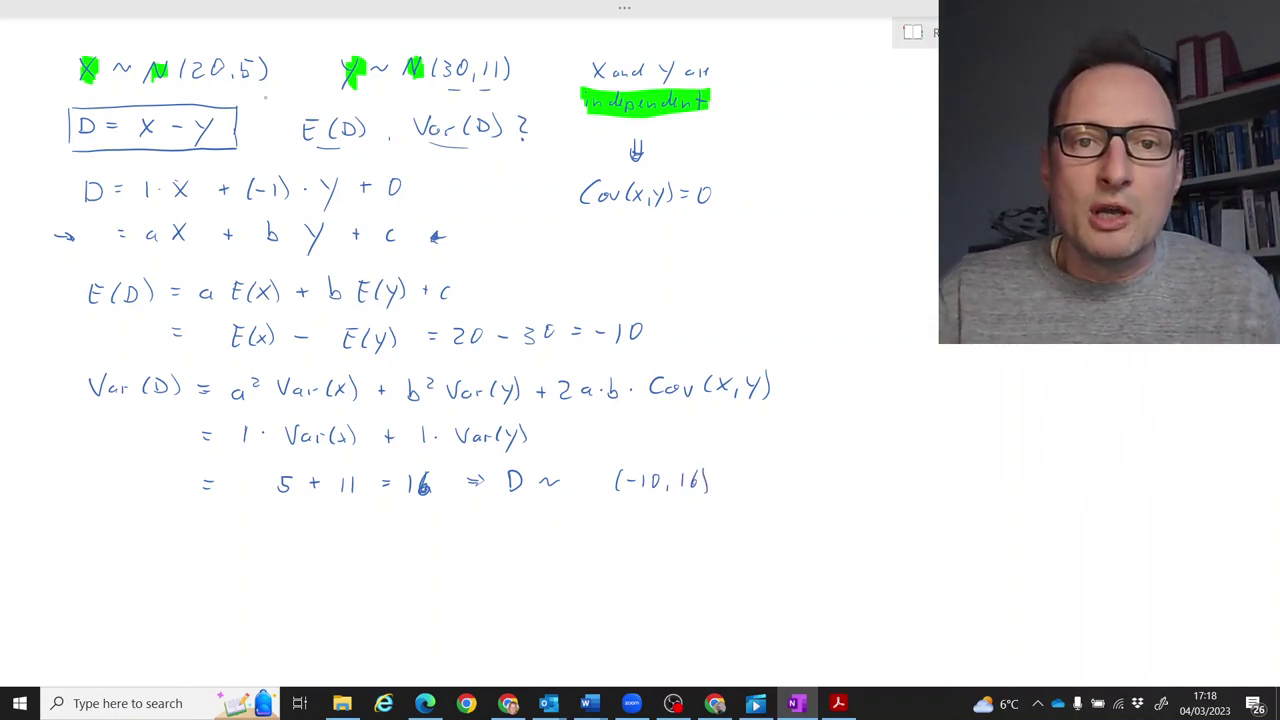
Underline the N's in both given distributions and insert N so the result reads D ~ N(−10, 16).
drag(403, 86, 421, 86)
drag(401, 91, 418, 91)
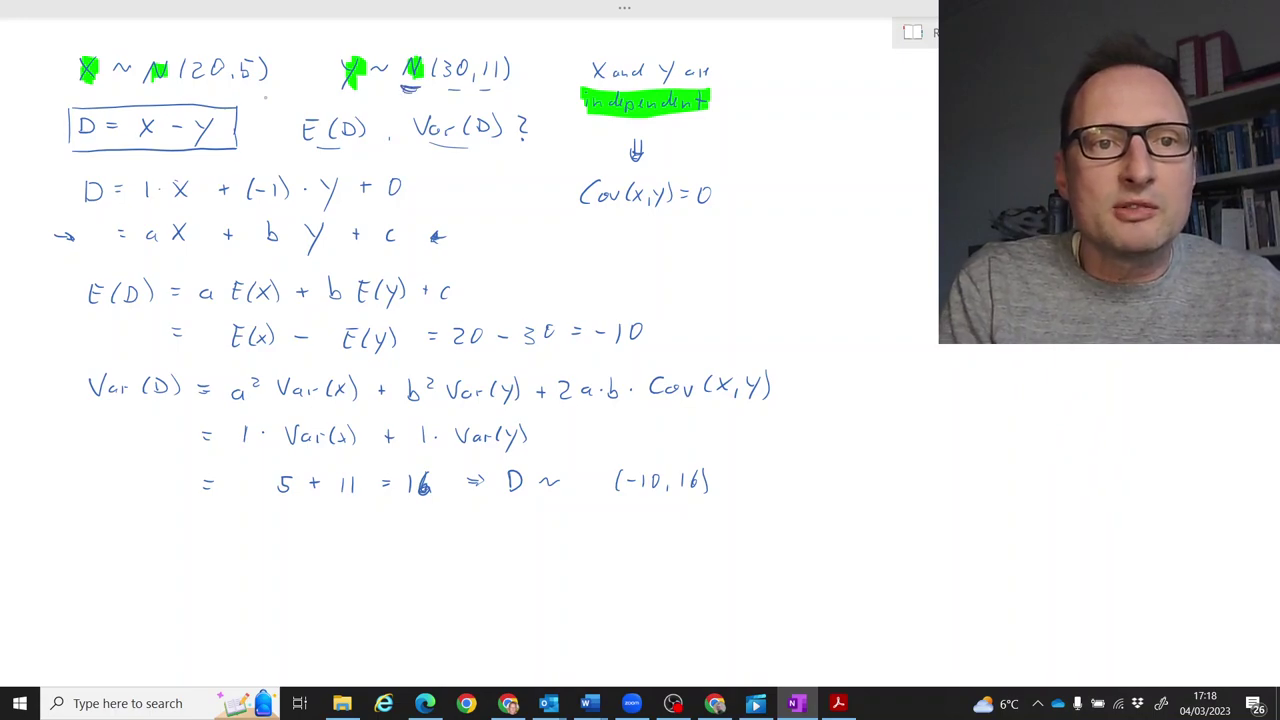
drag(146, 87, 162, 92)
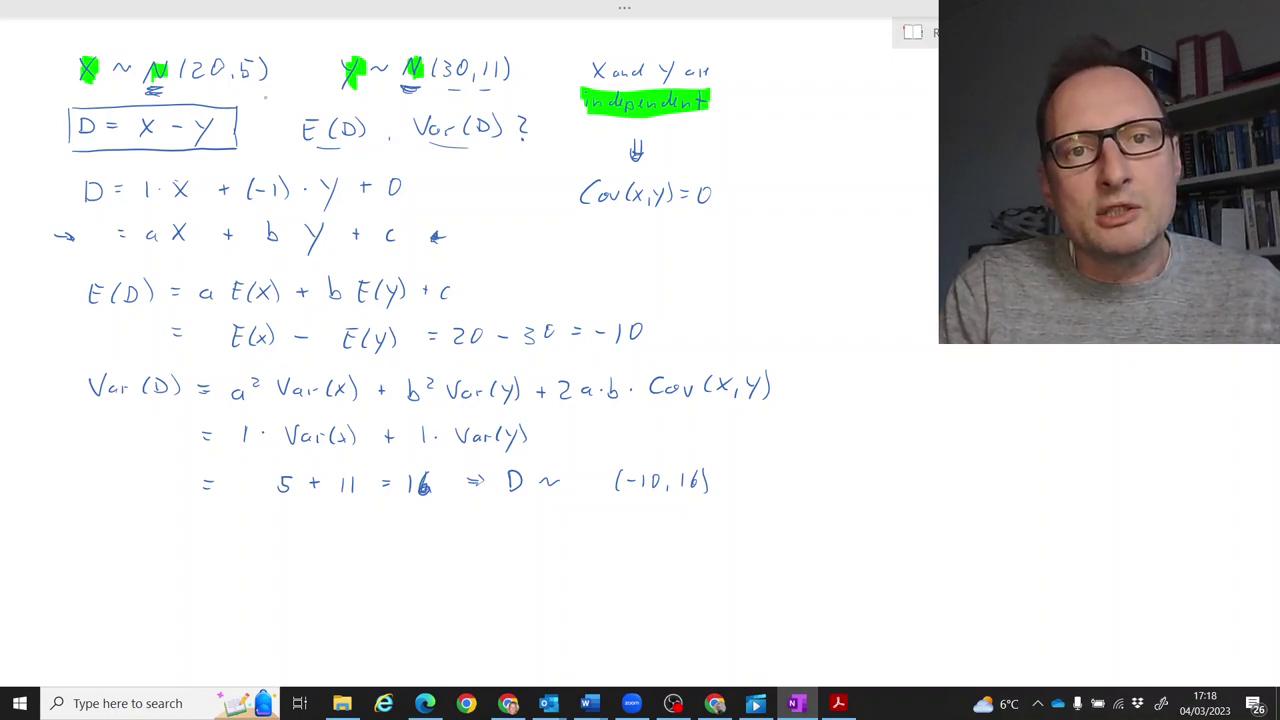
drag(580, 489, 600, 469)
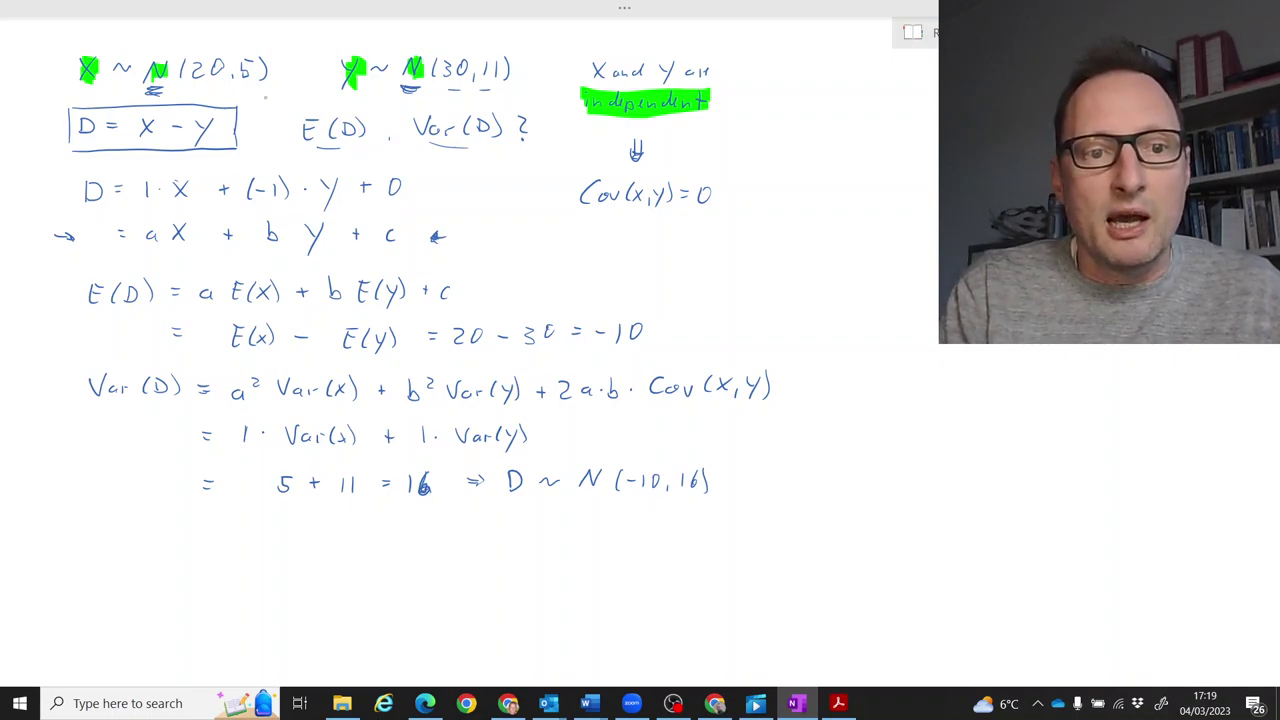
Rule off and bracket the E(D) and Var(D) working with ink lines, and thicken the final arrow.
drag(82, 455, 712, 452)
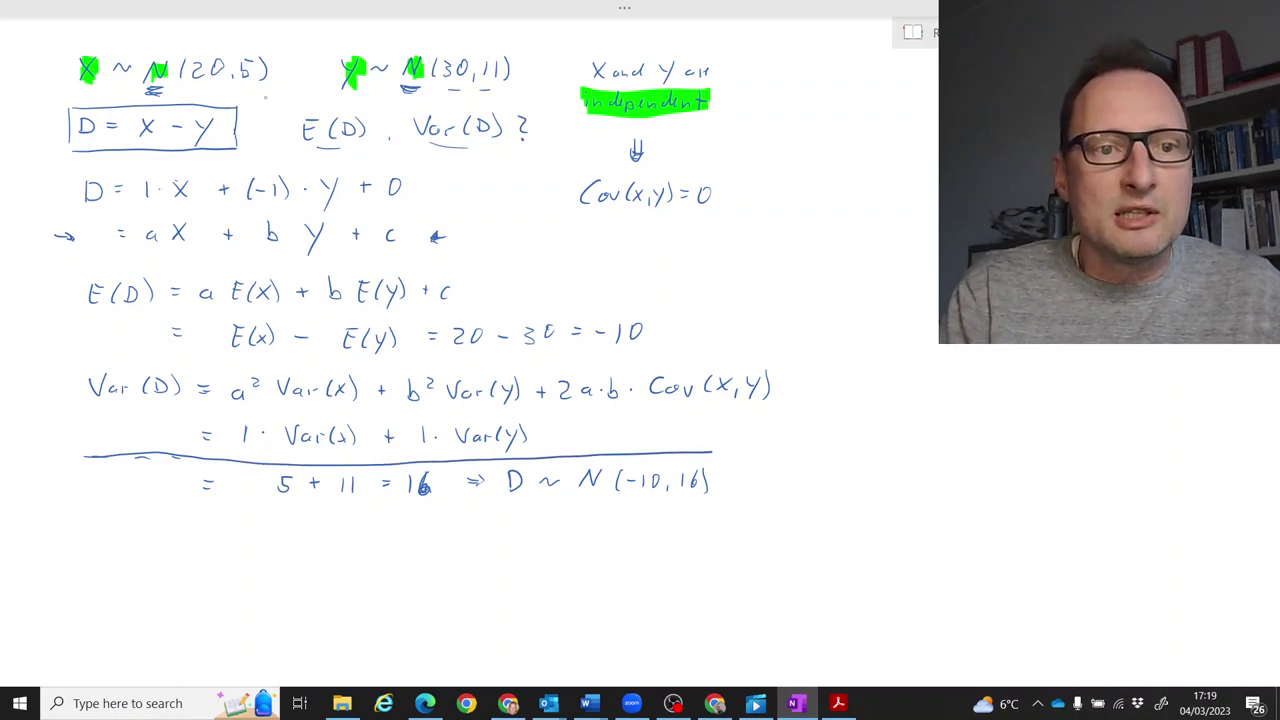
drag(70, 268, 76, 464)
mouse_move(88, 260)
mouse_down()
mouse_move(165, 260)
mouse_move(162, 358)
mouse_move(185, 367)
mouse_move(186, 446)
mouse_up()
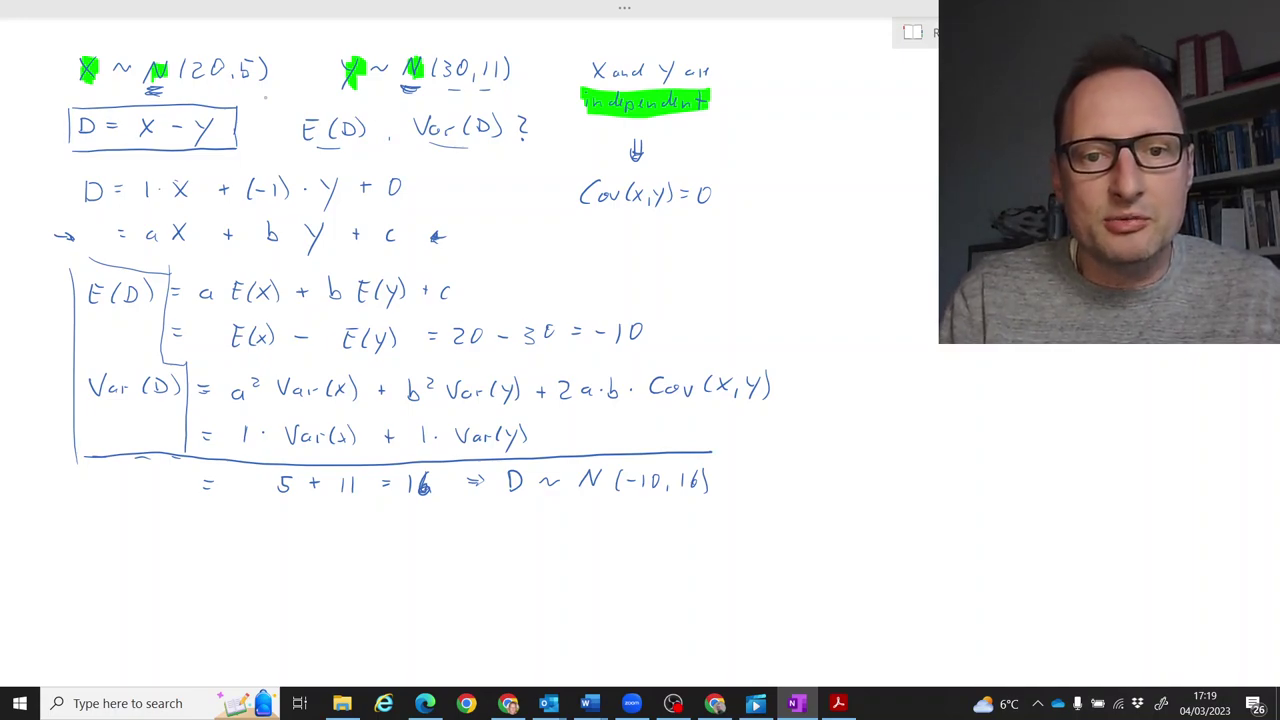
drag(468, 480, 490, 485)
mouse_move(476, 472)
mouse_down()
mouse_move(490, 482)
mouse_move(478, 490)
mouse_up()
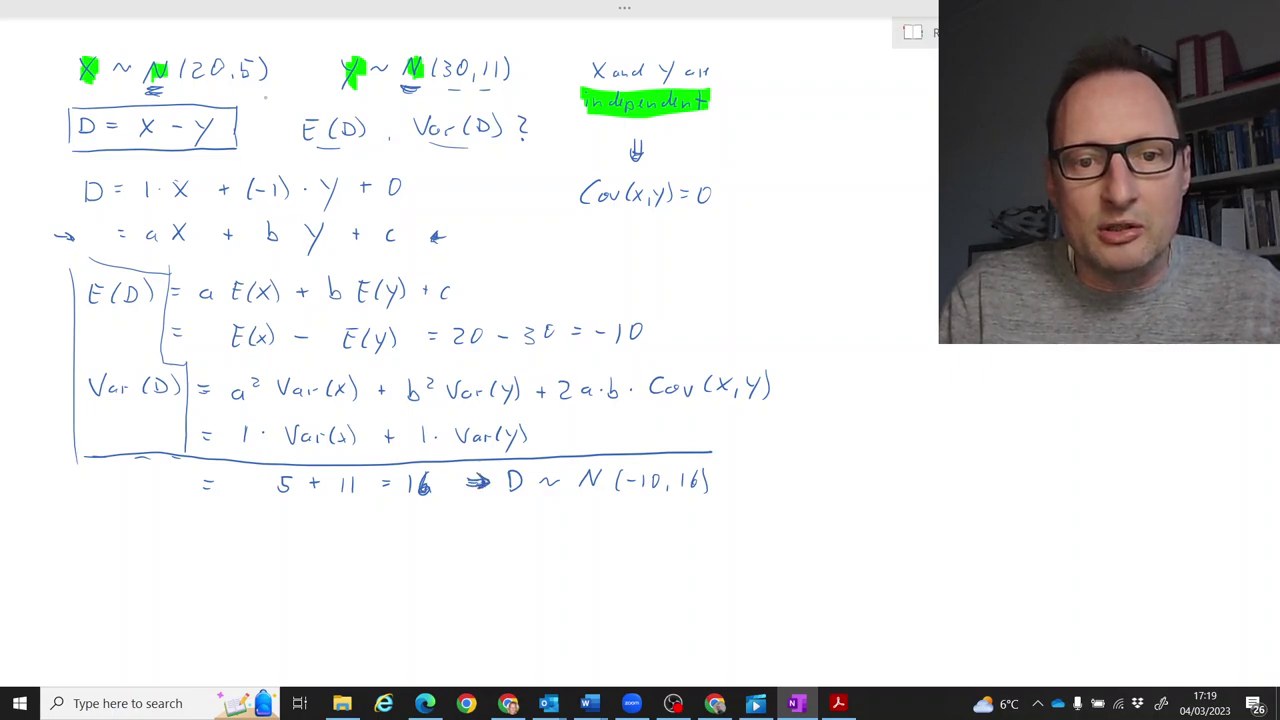